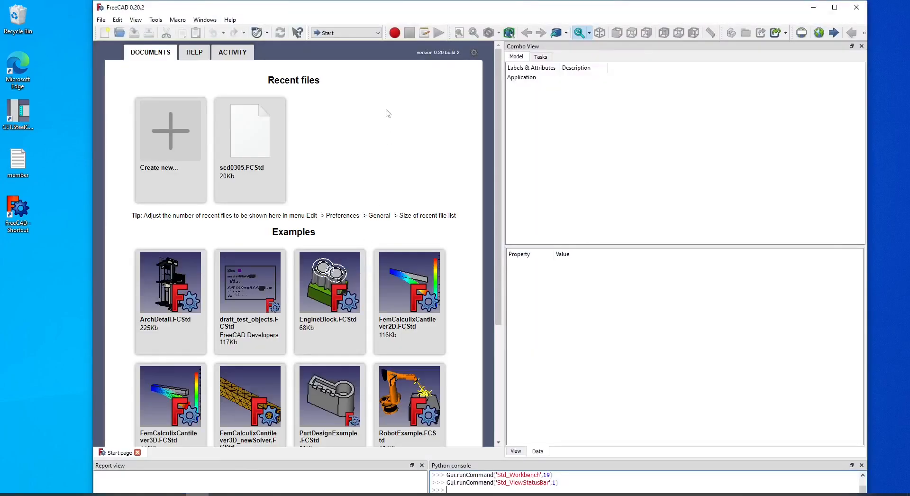
- Close the start page and switch to the CET.SteelConnDesign workbench
{"action": "left_click", "coordinate": [138, 453]}
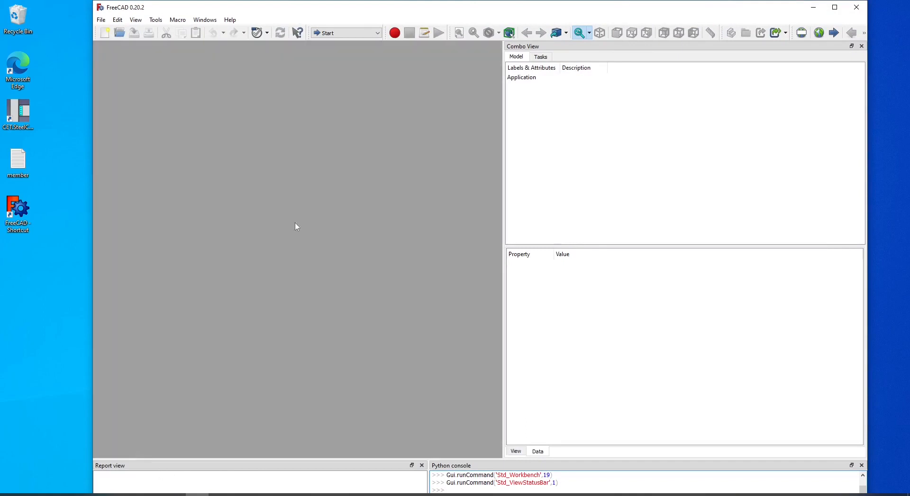
{"action": "left_click", "coordinate": [344, 33]}
{"action": "left_click", "coordinate": [355, 47]}
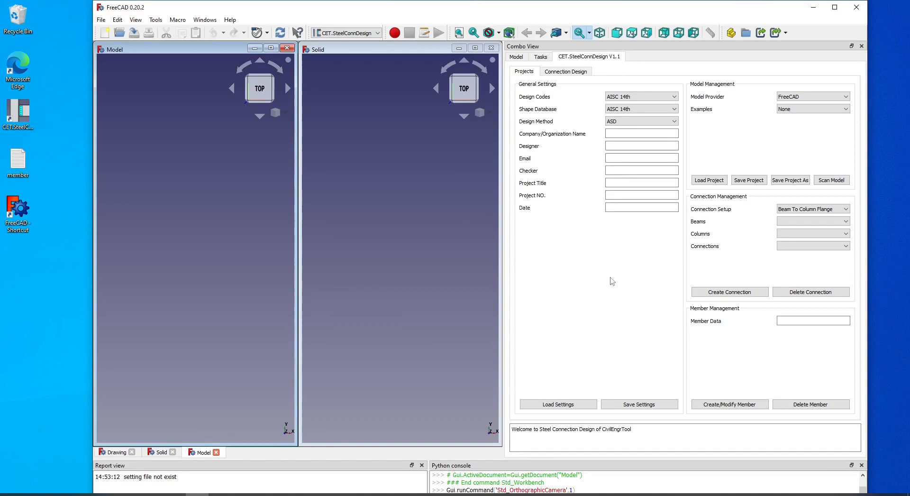
- Create column C1 from the first line of the member text file, "C1, C, 0, 0, 0, 0, 0, 192"
{"action": "double_click", "coordinate": [18, 162]}
{"action": "key", "text": "End"}
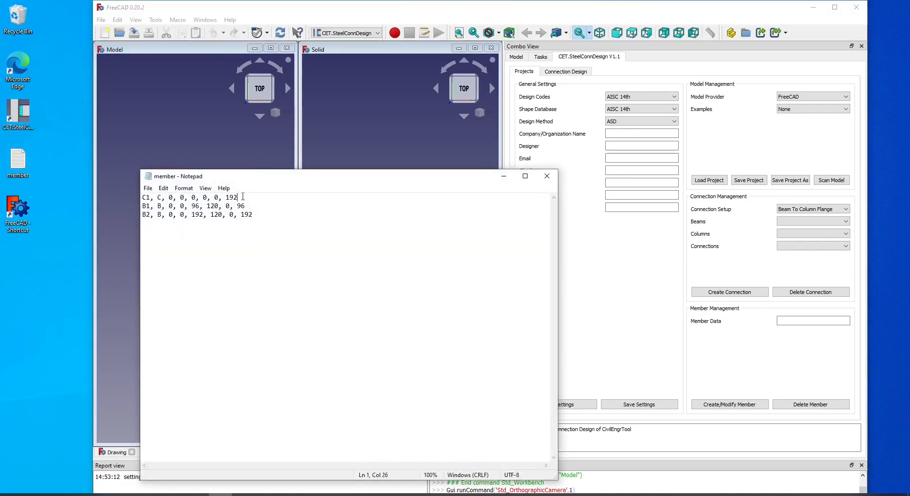
{"action": "key", "text": "shift+Home"}
{"action": "key", "text": "ctrl+c"}
{"action": "left_click", "coordinate": [823, 321]}
{"action": "key", "text": "ctrl+v"}
{"action": "left_click", "coordinate": [747, 406]}
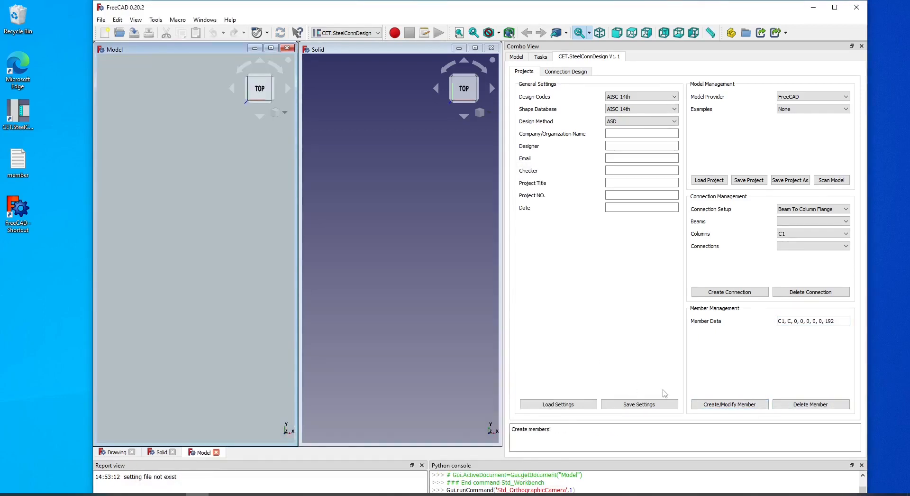
- Create beam B1 from the second line of the member text file, "B1, B, 0, 0, 96, 120, 0, 96"
{"action": "key", "text": "alt+Tab"}
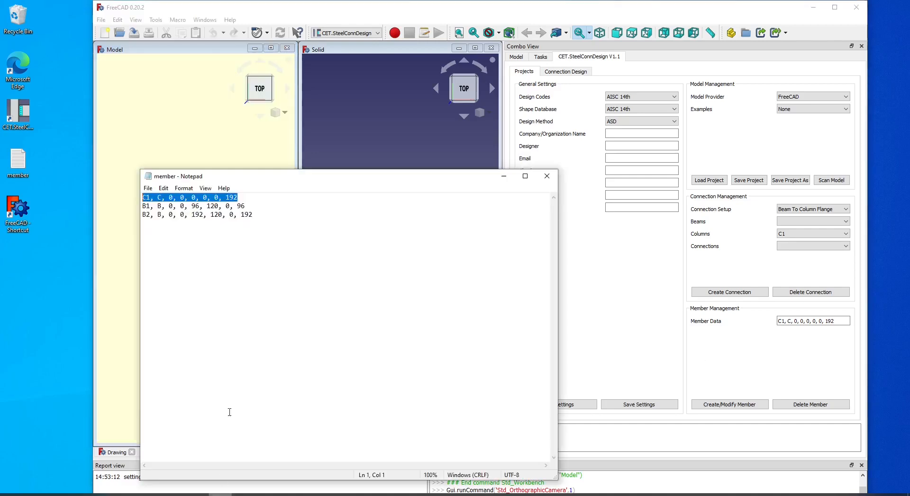
{"action": "left_click_drag", "start_coordinate": [246, 206], "coordinate": [142, 207]}
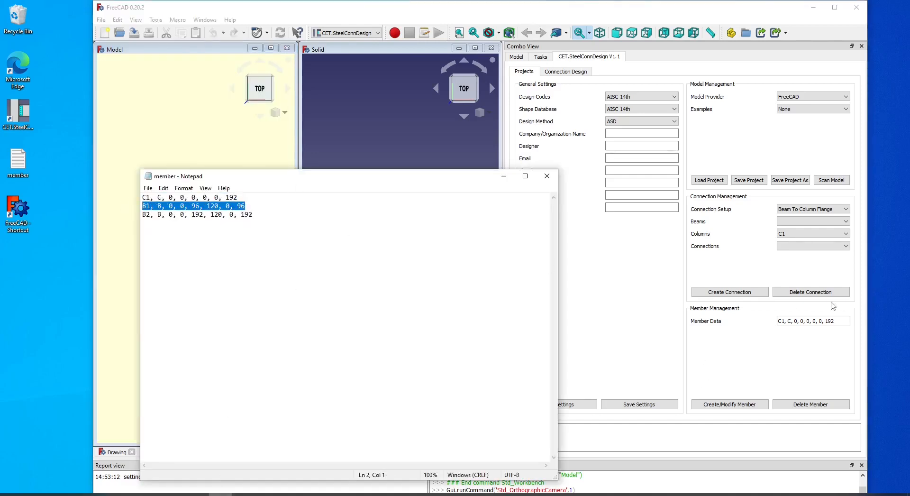
{"action": "key", "text": "ctrl+c"}
{"action": "left_click", "coordinate": [825, 321]}
{"action": "key", "text": "ctrl+a"}
{"action": "key", "text": "ctrl+v"}
{"action": "left_click", "coordinate": [739, 406]}
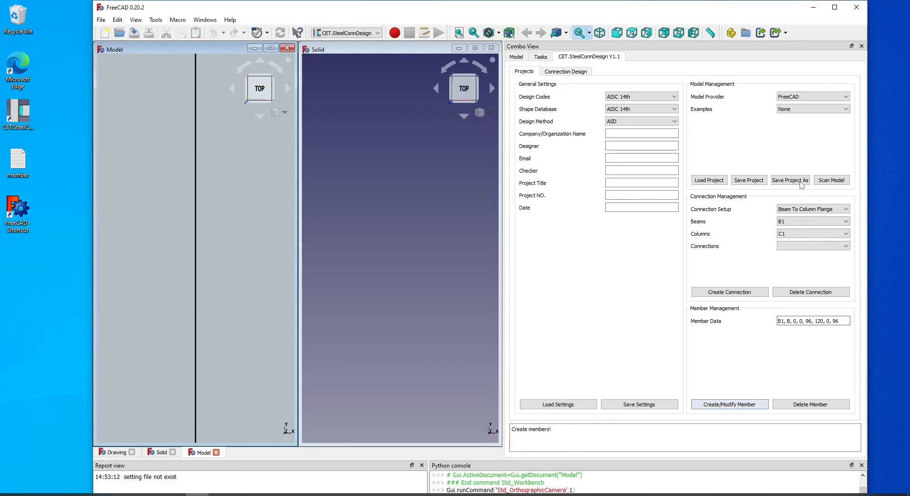
- Show the model in isometric view and create the Beam To Column Flange connection between beam B1 and column C1
{"action": "left_click", "coordinate": [600, 33]}
{"action": "scroll", "coordinate": [194, 243], "scroll_direction": "up", "scroll_amount": 6}
{"action": "middle_click_drag", "start_coordinate": [207, 240], "coordinate": [197, 236]}
{"action": "scroll", "coordinate": [199, 220], "scroll_direction": "down", "scroll_amount": 2}
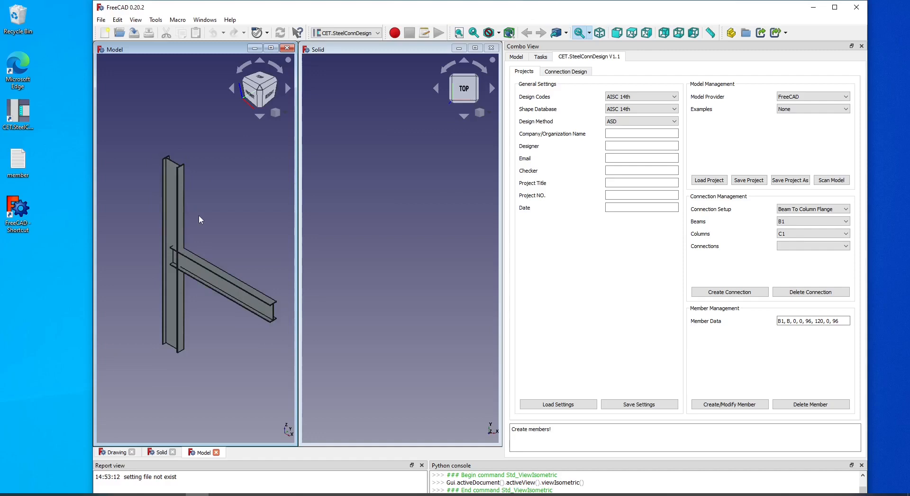
{"action": "left_click", "coordinate": [573, 72]}
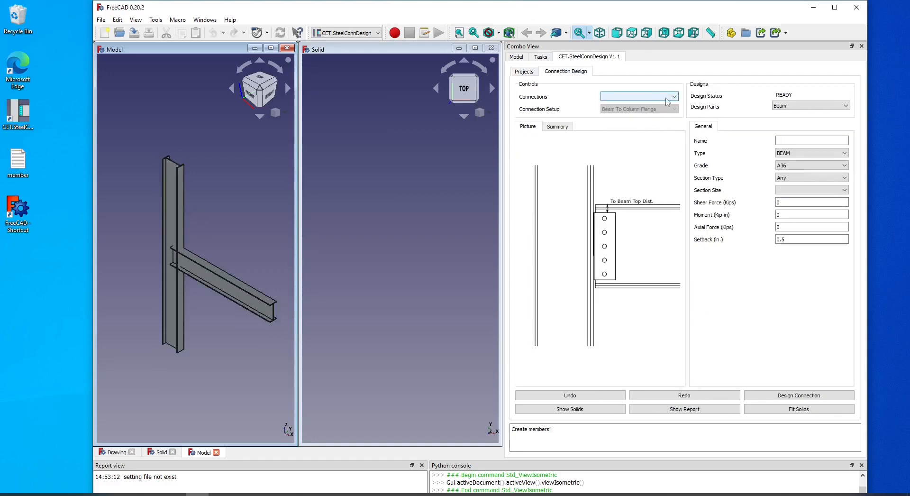
{"action": "left_click", "coordinate": [521, 73]}
{"action": "left_click", "coordinate": [733, 295]}
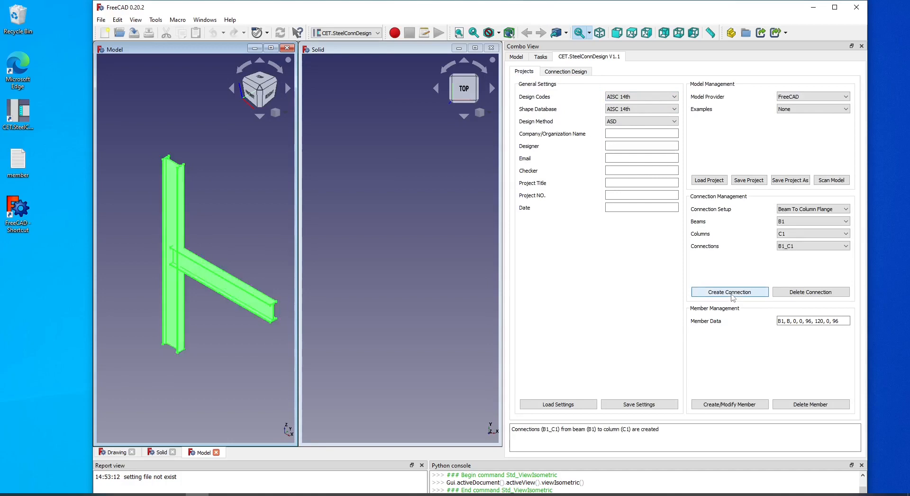
- Design connection B1_C1 with the beam's 40 kip shear force and fit the resulting solids in the view
{"action": "left_click", "coordinate": [549, 72]}
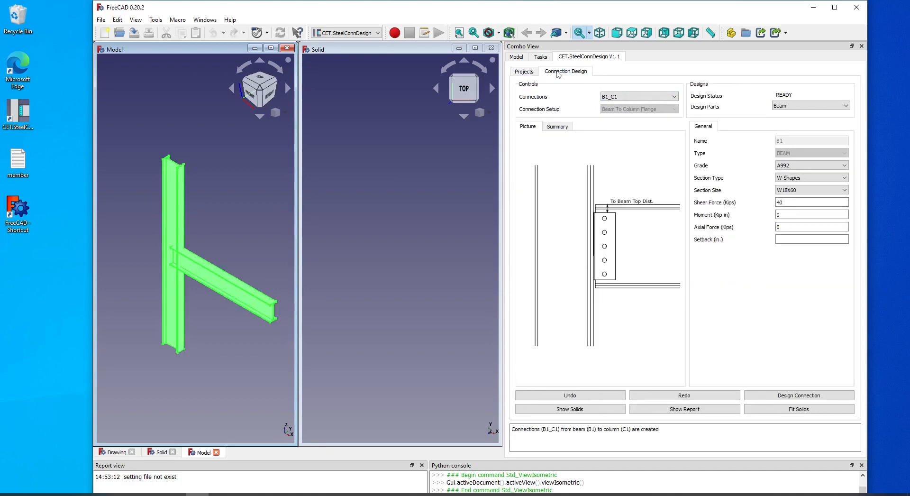
{"action": "left_click", "coordinate": [789, 203]}
{"action": "left_click", "coordinate": [799, 395]}
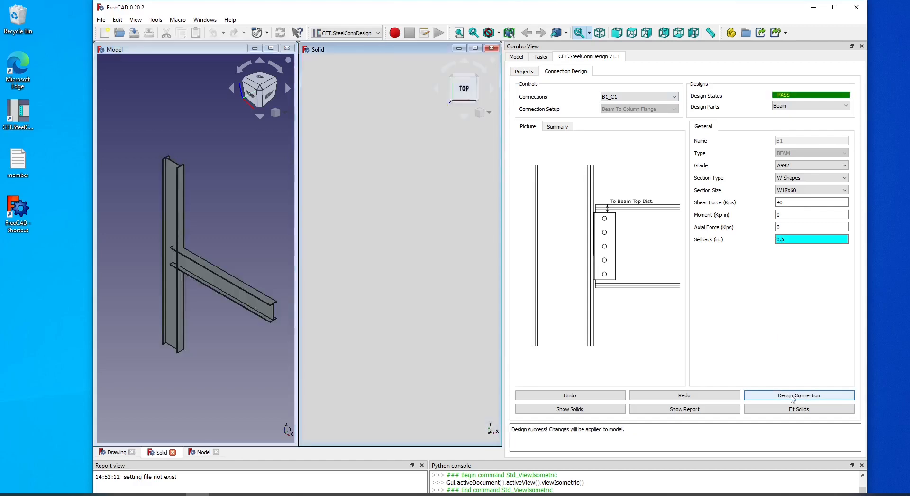
{"action": "left_click", "coordinate": [799, 409]}
{"action": "scroll", "coordinate": [397, 254], "scroll_direction": "up", "scroll_amount": 5}
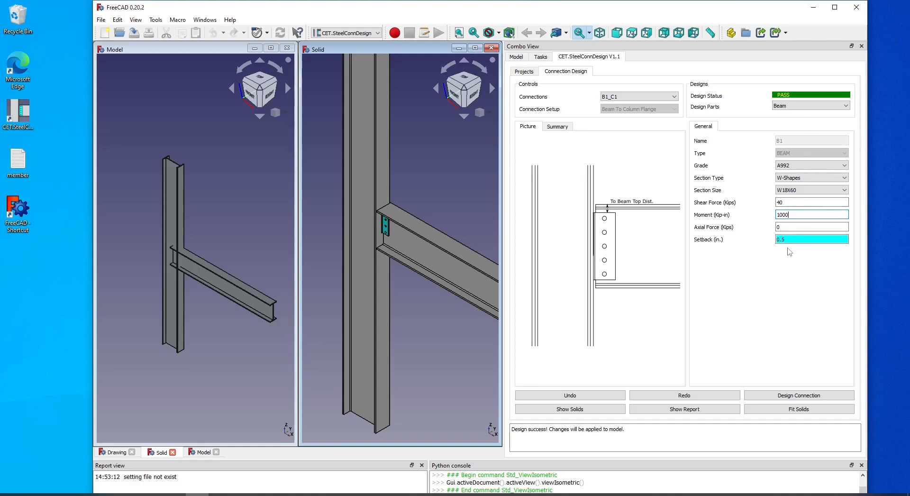
- Set beam B1's moment to 1000 kip-in and choose Flange Connection as the design part
{"action": "key", "text": "Tab"}
{"action": "left_click", "coordinate": [798, 106]}
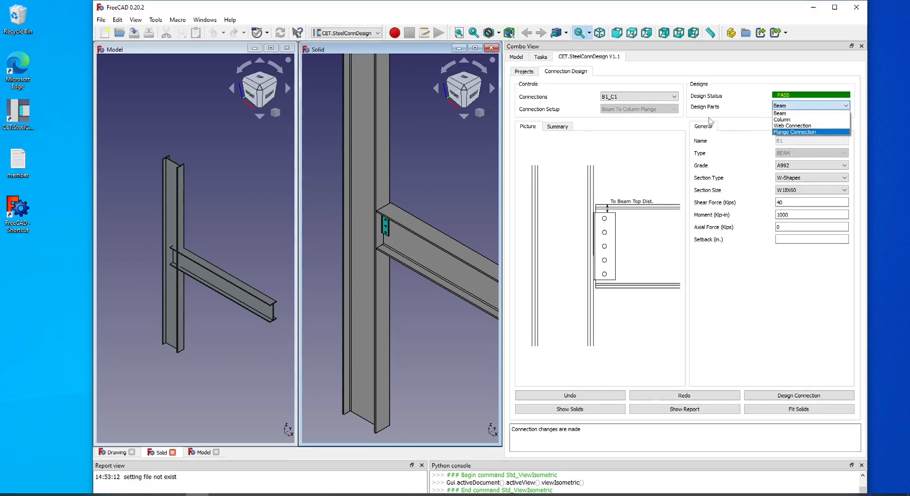
{"action": "left_click", "coordinate": [760, 242]}
{"action": "left_click", "coordinate": [808, 106]}
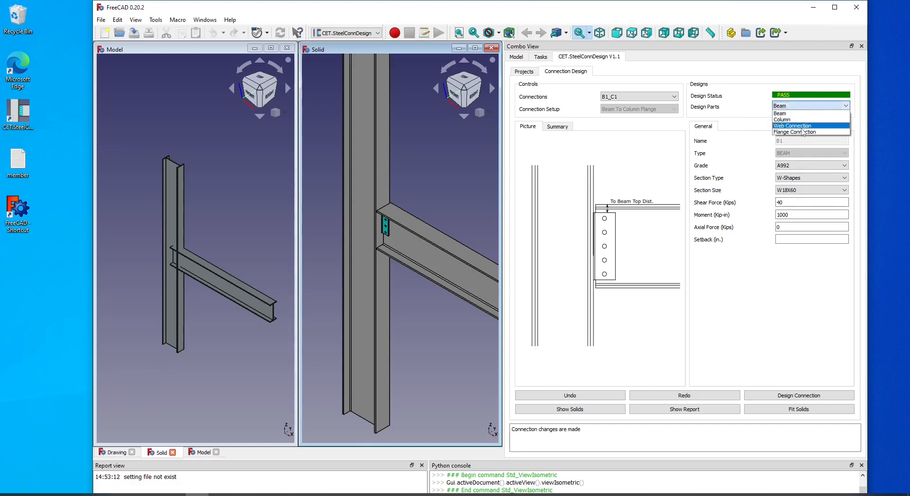
{"action": "left_click", "coordinate": [801, 127]}
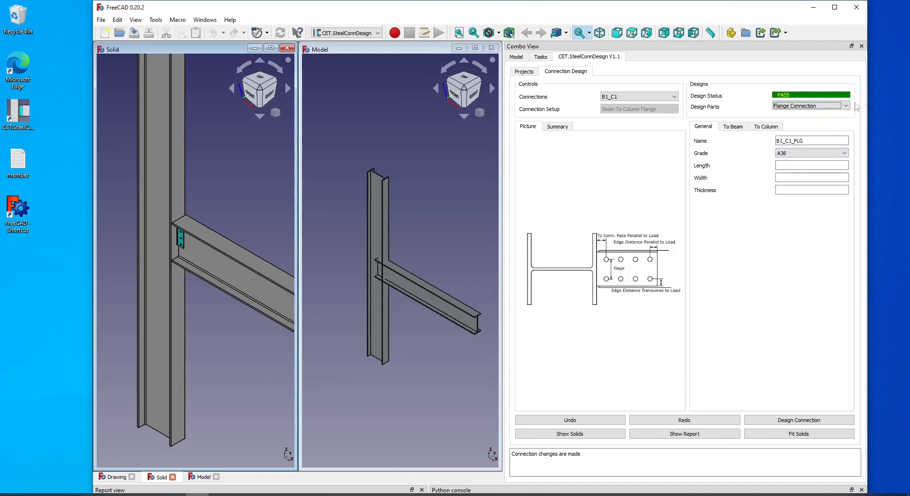
- Review the flange connection's general, beam and column parameters and run the connection design
{"action": "left_click", "coordinate": [733, 127]}
{"action": "left_click", "coordinate": [703, 127]}
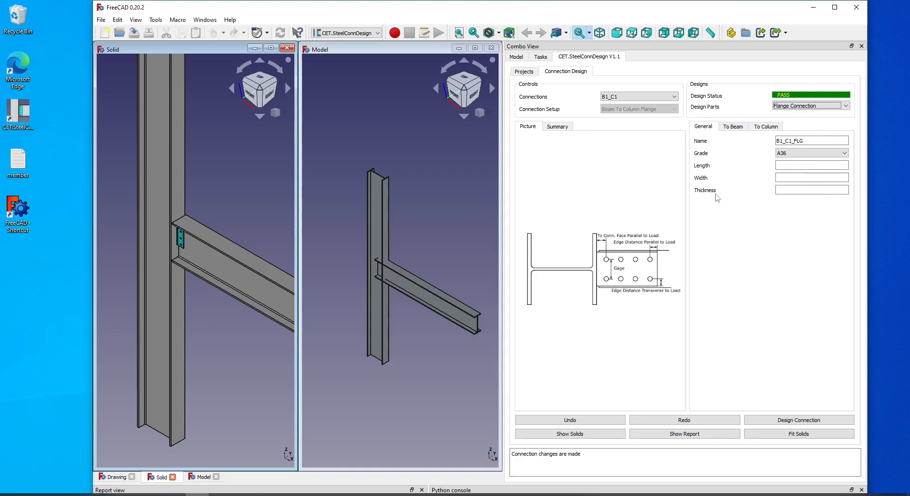
{"action": "left_click", "coordinate": [741, 130]}
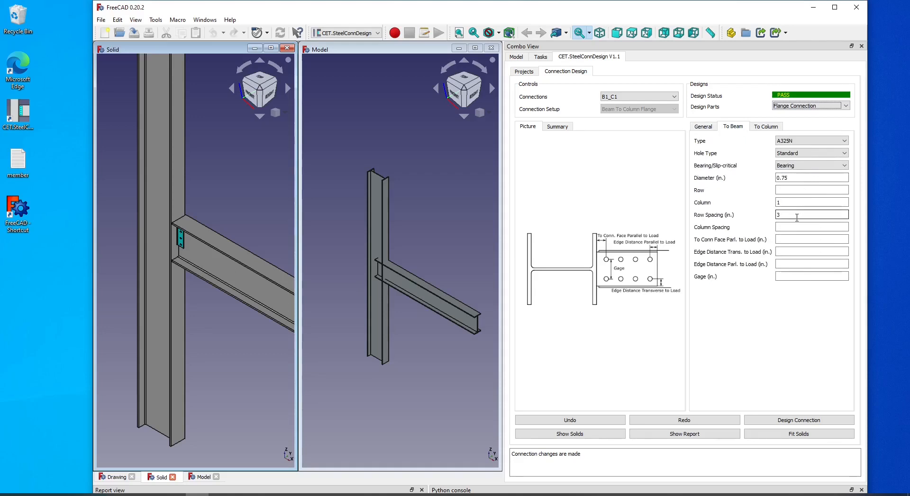
{"action": "left_click", "coordinate": [772, 128]}
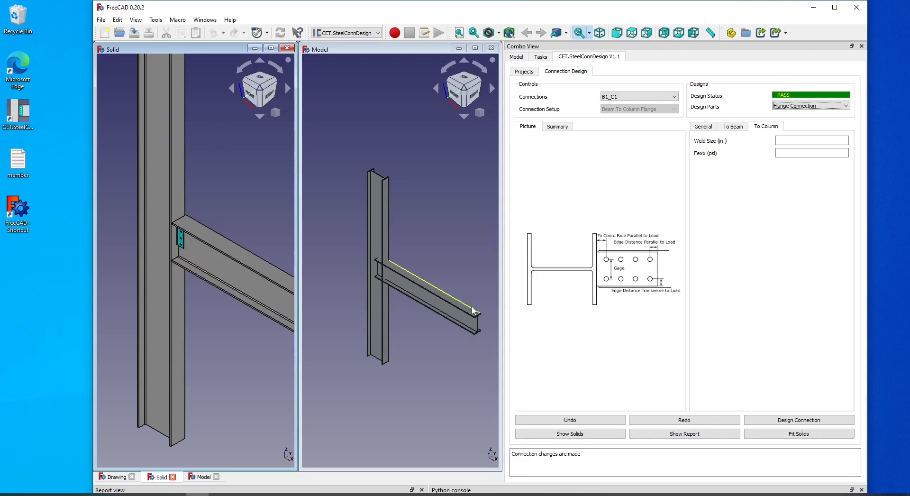
{"action": "left_click", "coordinate": [796, 421]}
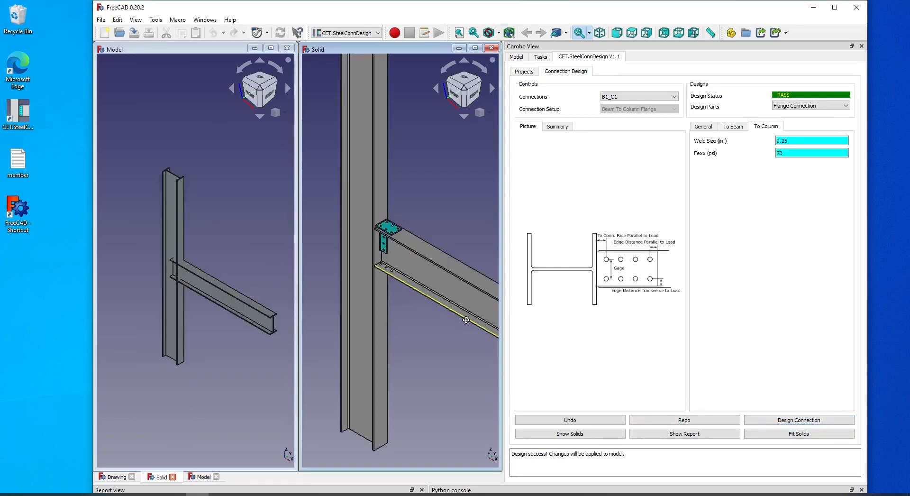
- Inspect the designed flange plate in the solid model and check its length, width and thickness
{"action": "middle_click_drag", "start_coordinate": [466, 320], "coordinate": [464, 323]}
{"action": "scroll", "coordinate": [399, 261], "scroll_direction": "up", "scroll_amount": 1}
{"action": "middle_click_drag", "start_coordinate": [398, 256], "coordinate": [394, 276]}
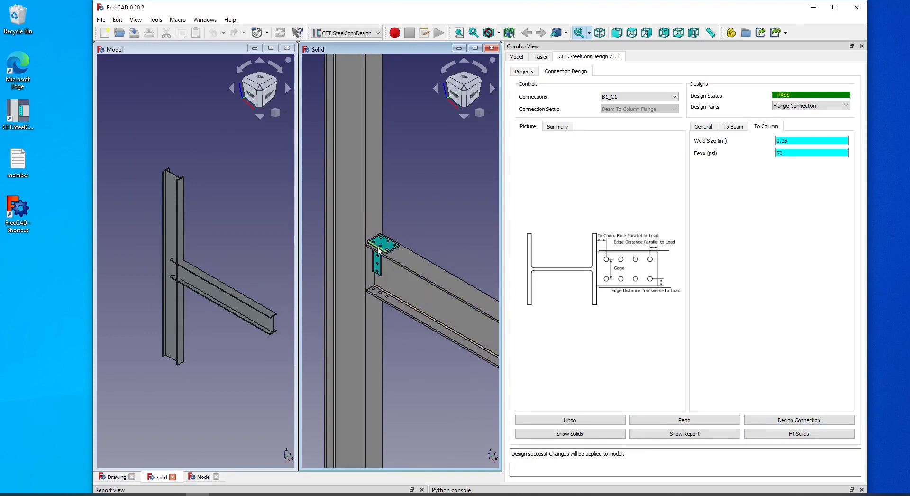
{"action": "left_click", "coordinate": [704, 128]}
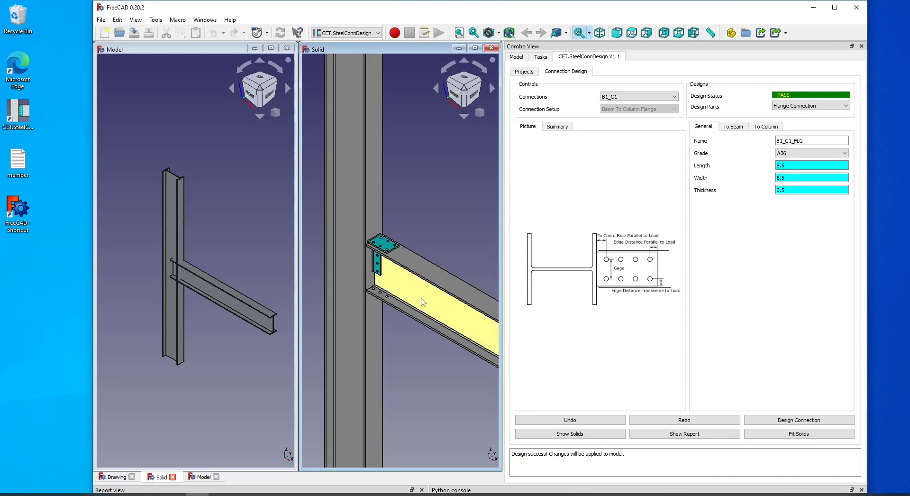
{"action": "left_click", "coordinate": [802, 188]}
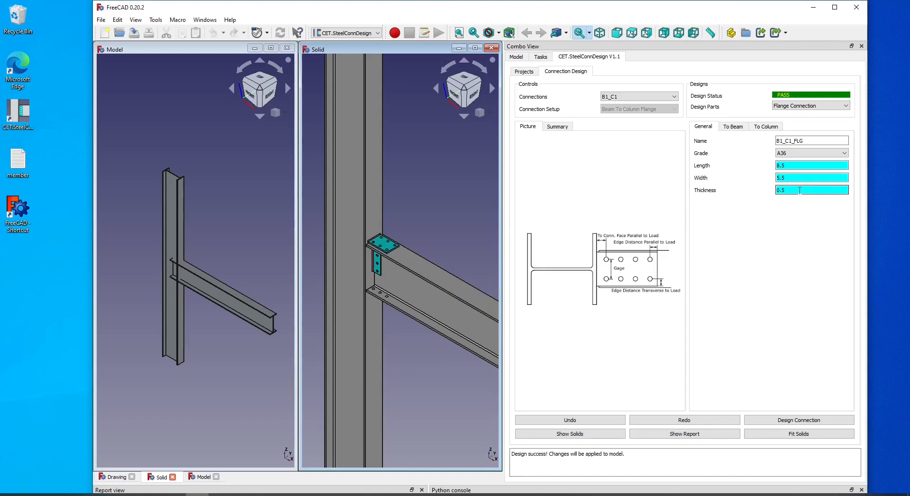
- Set beam B1's moment to 1500 kip-in and redesign the connection
{"action": "left_click", "coordinate": [797, 107]}
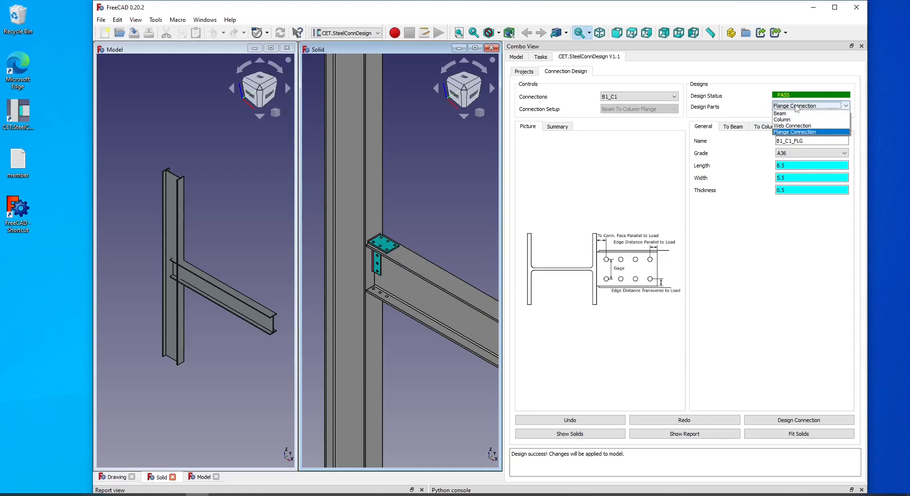
{"action": "left_click", "coordinate": [787, 110]}
{"action": "double_click", "coordinate": [796, 213]}
{"action": "type", "text": "1500"}
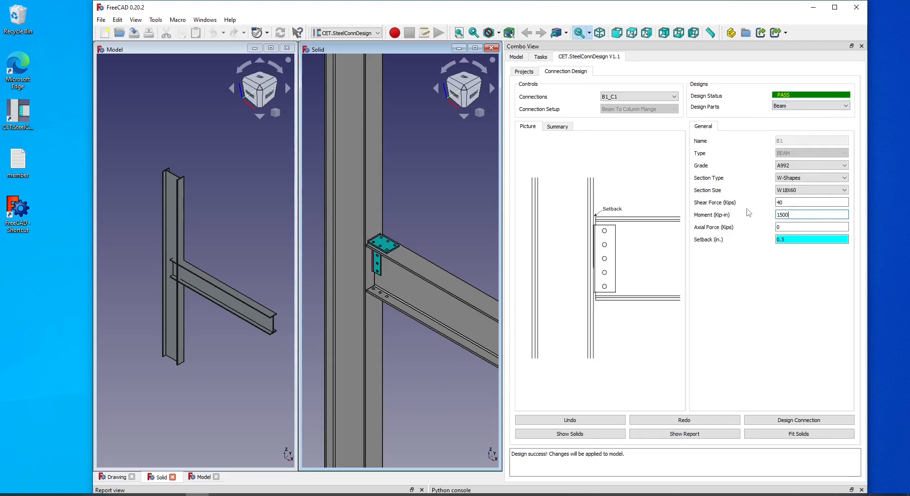
{"action": "left_click", "coordinate": [815, 420]}
- Undo the last moment change and rerun the connection design
{"action": "left_click", "coordinate": [797, 214]}
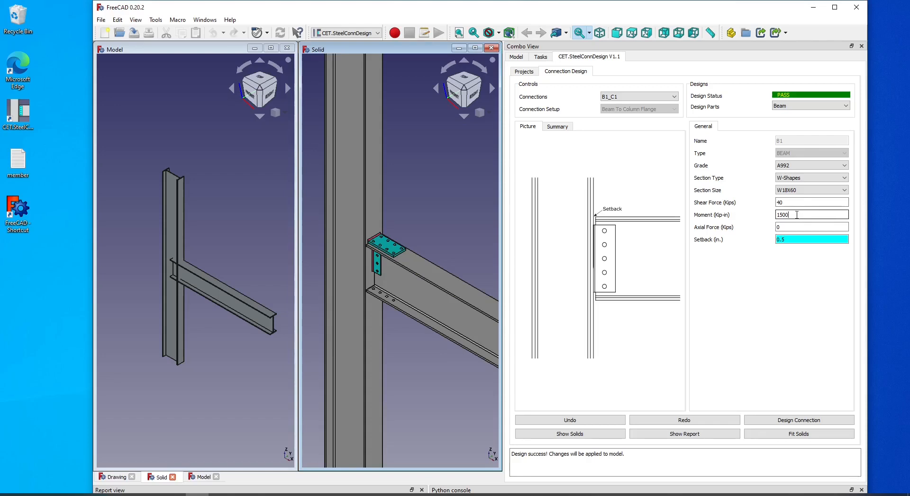
{"action": "left_click", "coordinate": [569, 421]}
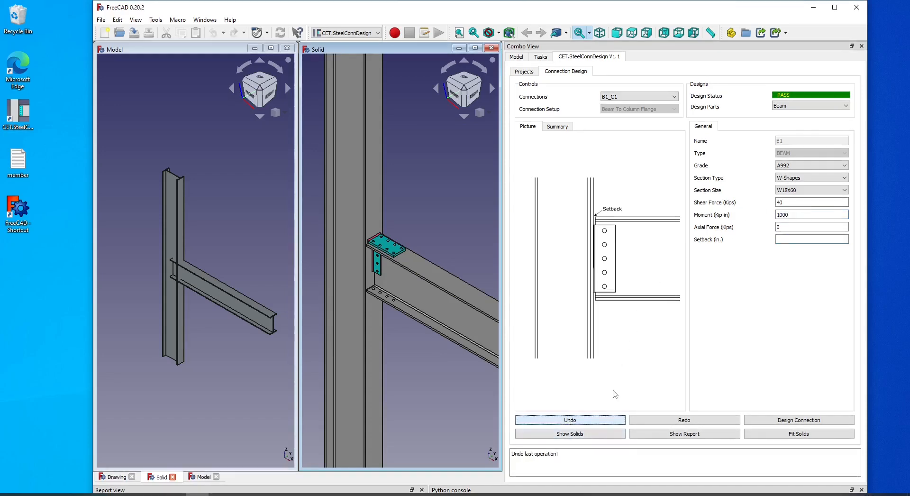
{"action": "left_click", "coordinate": [791, 421]}
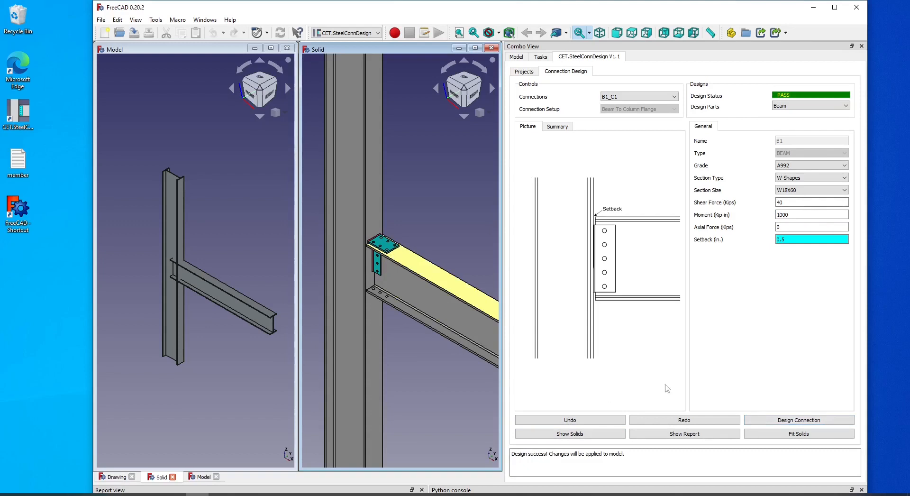
- Set beam B1's moment to 500 kip-in, redesign the connection and inspect the flange plate up close
{"action": "double_click", "coordinate": [790, 217]}
{"action": "type", "text": "5"}
{"action": "left_click", "coordinate": [835, 420]}
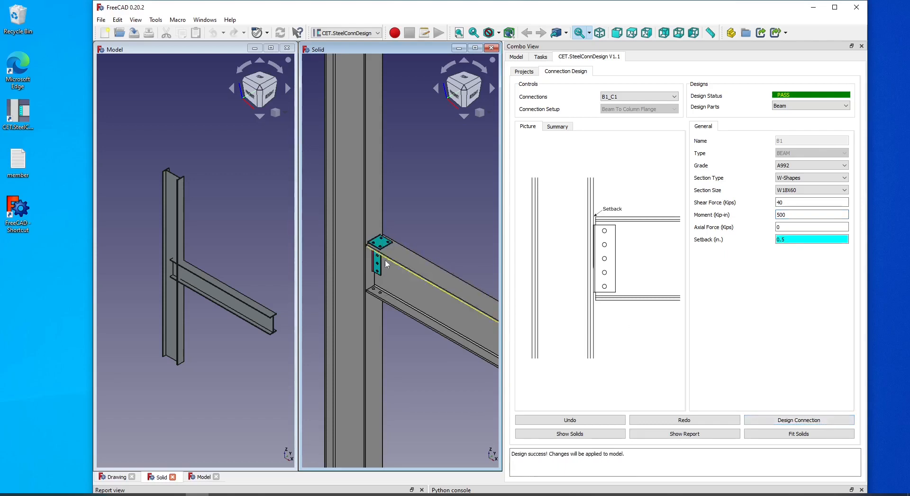
{"action": "scroll", "coordinate": [383, 259], "scroll_direction": "up", "scroll_amount": 5}
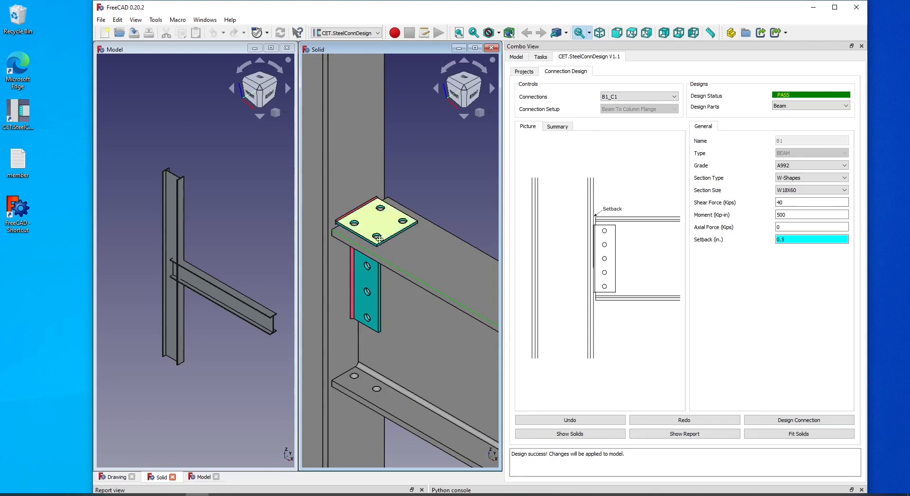
{"action": "middle_click_drag", "start_coordinate": [381, 237], "coordinate": [382, 245]}
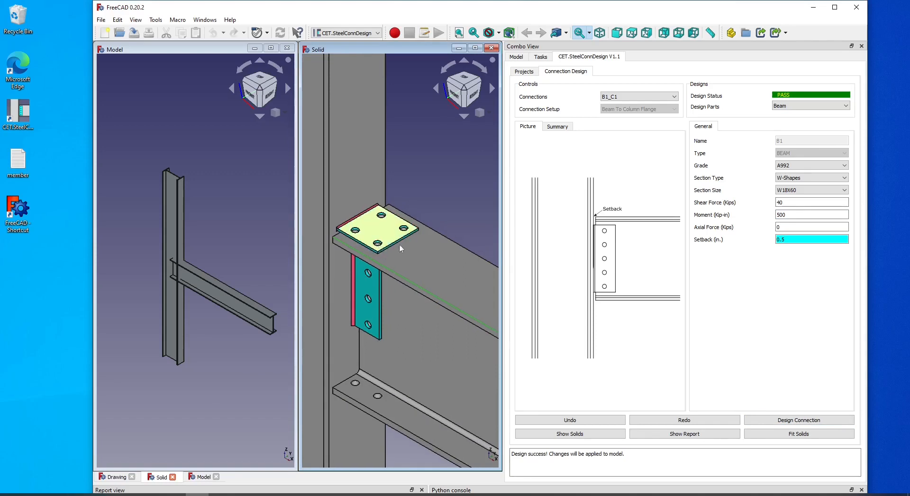
- Set the flange connection's bolt rows to the beam to 3 and redesign the connection
{"action": "left_click", "coordinate": [807, 106]}
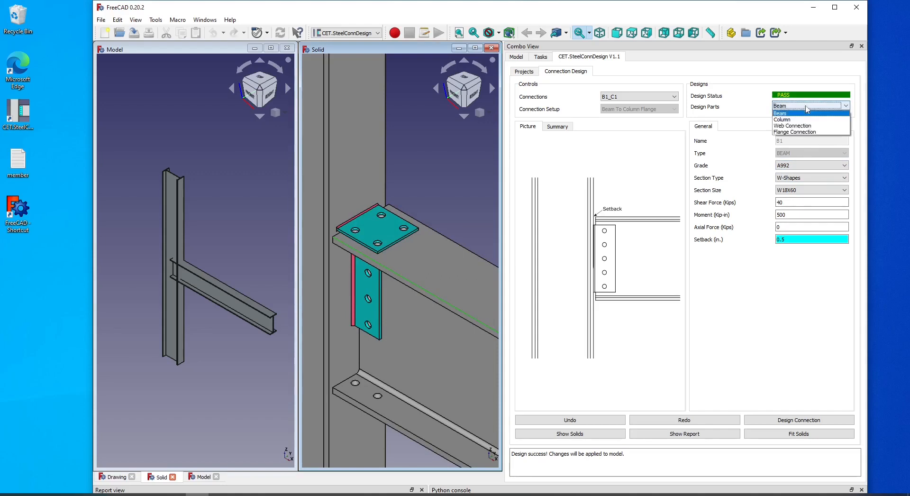
{"action": "left_click", "coordinate": [806, 132]}
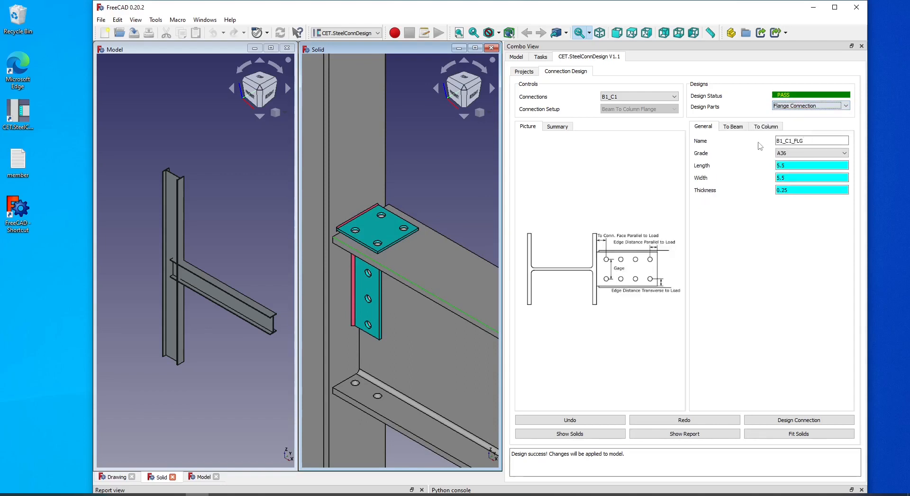
{"action": "left_click", "coordinate": [733, 127]}
{"action": "double_click", "coordinate": [793, 190]}
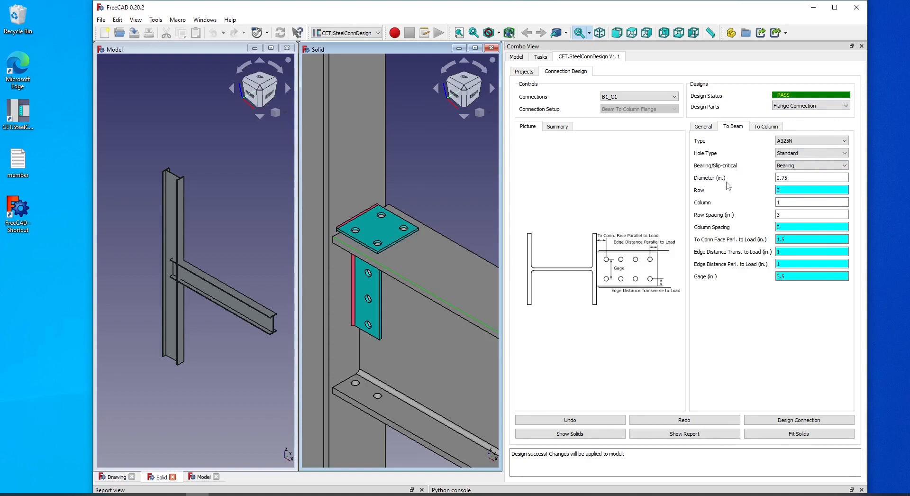
{"action": "left_click", "coordinate": [804, 420]}
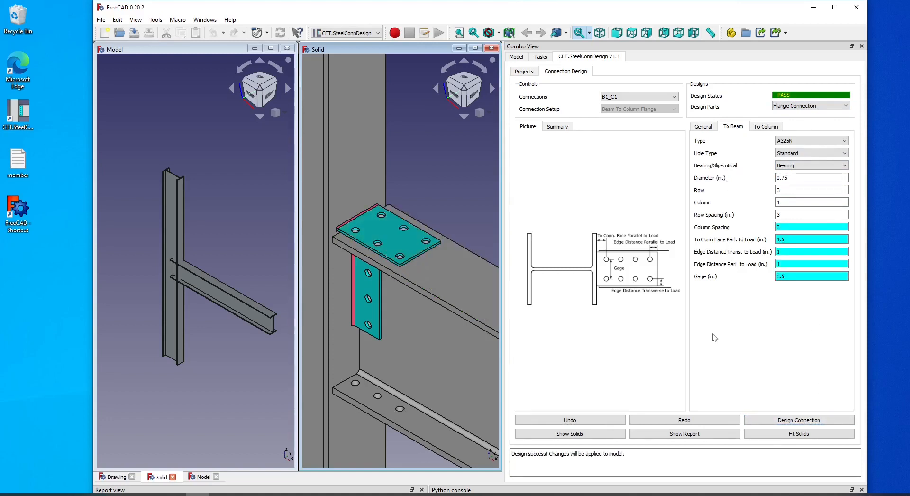
- Undo the last bolt row change on the flange connection and rerun the connection design
{"action": "left_click", "coordinate": [585, 424]}
{"action": "left_click", "coordinate": [797, 420]}
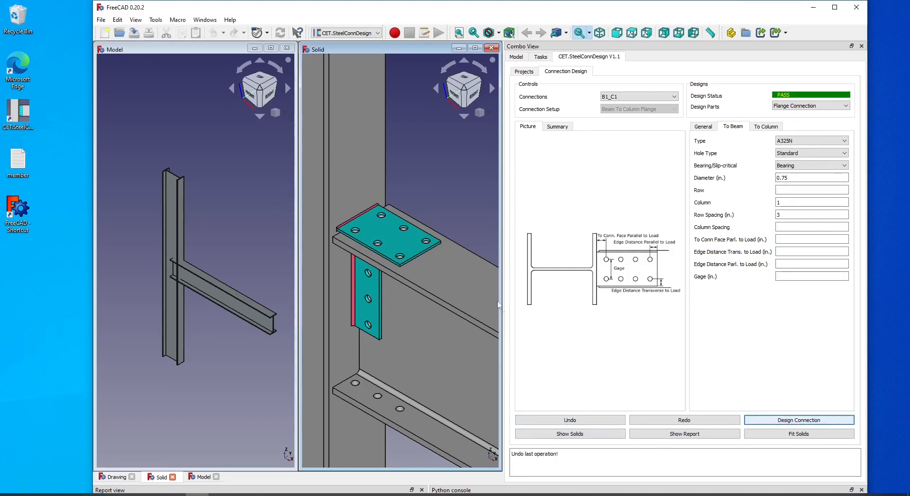
- Set the flange connection's beam bolts to Long Slotted Parl. to Load holes and Slip-critical, Class A, clear the diameter, and redesign the connection
{"action": "left_click", "coordinate": [808, 154]}
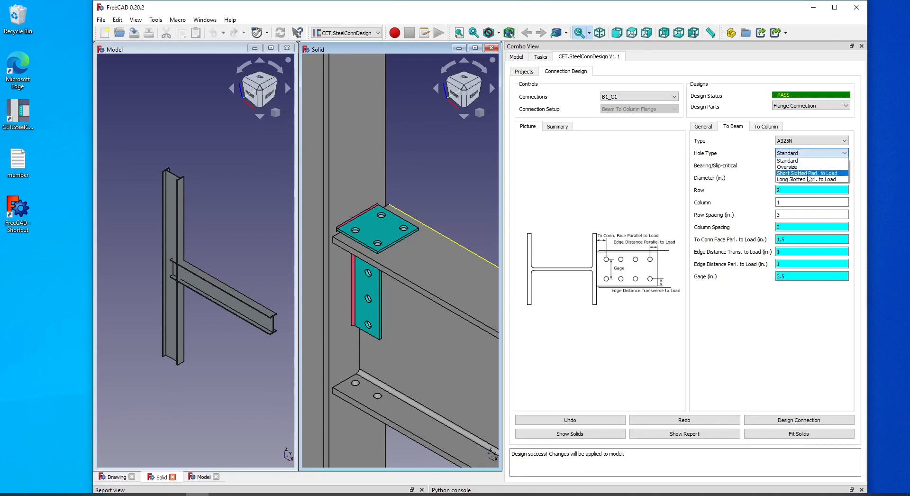
{"action": "left_click", "coordinate": [808, 180]}
{"action": "left_click", "coordinate": [812, 165]}
{"action": "left_click", "coordinate": [816, 176]}
{"action": "double_click", "coordinate": [816, 176]}
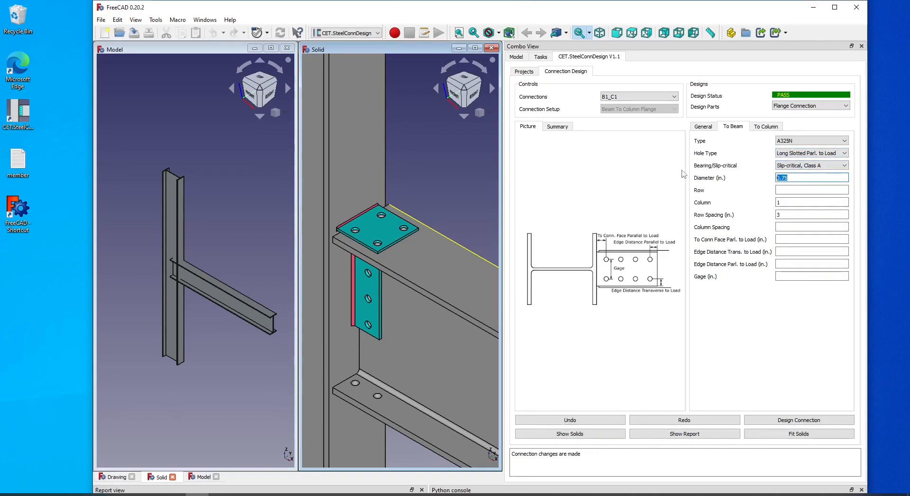
{"action": "key", "text": "BackSpace"}
{"action": "left_click", "coordinate": [806, 421]}
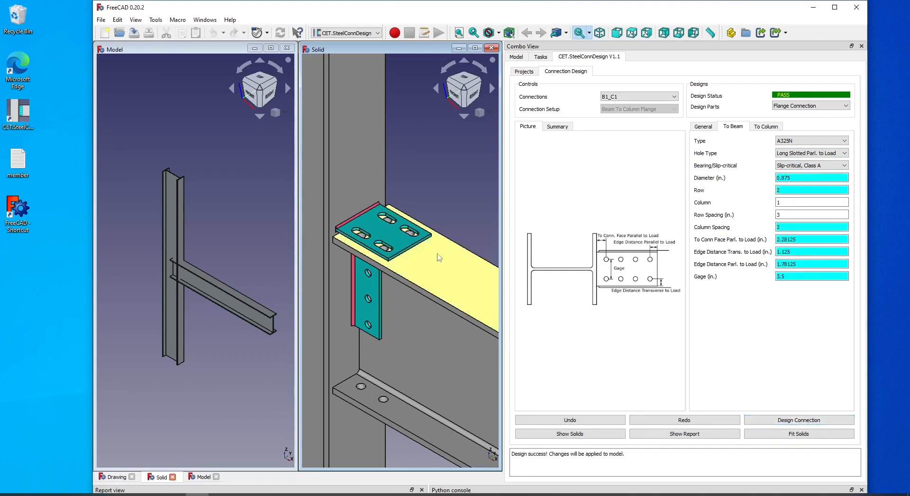
{"action": "scroll", "coordinate": [427, 257], "scroll_direction": "up", "scroll_amount": 3}
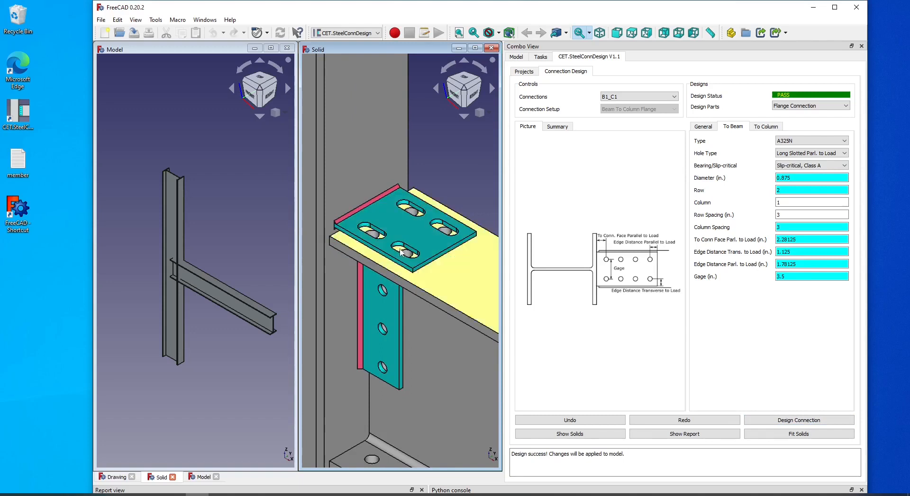
- Set beam B1's moment to 1000 kip-in, redesign the connection and inspect the flange plates
{"action": "left_click", "coordinate": [810, 110]}
{"action": "left_click", "coordinate": [811, 116]}
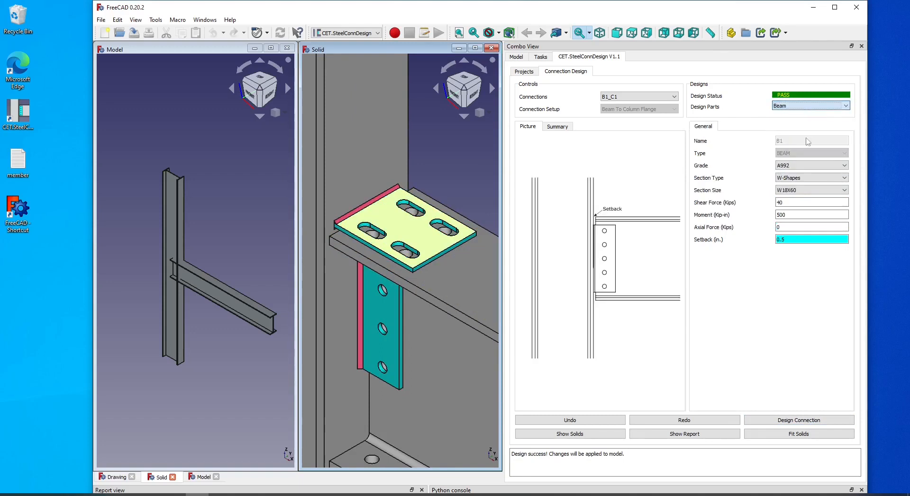
{"action": "double_click", "coordinate": [790, 215]}
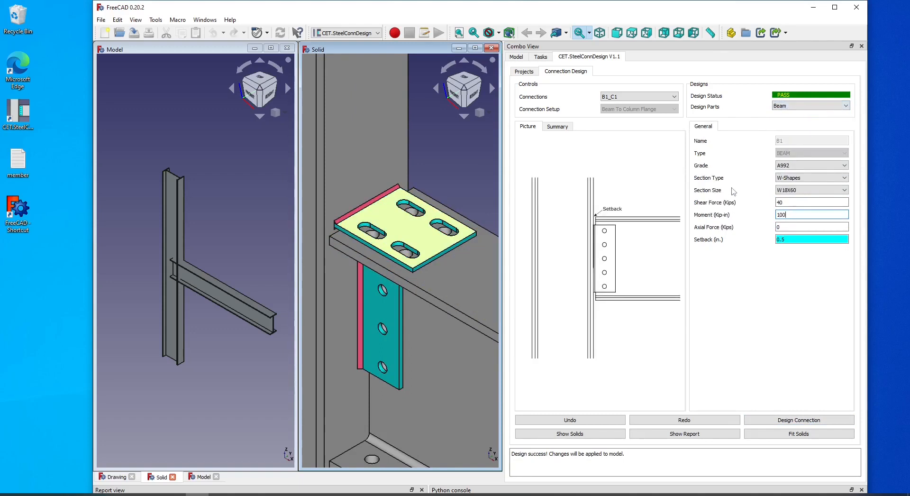
{"action": "left_click", "coordinate": [825, 420]}
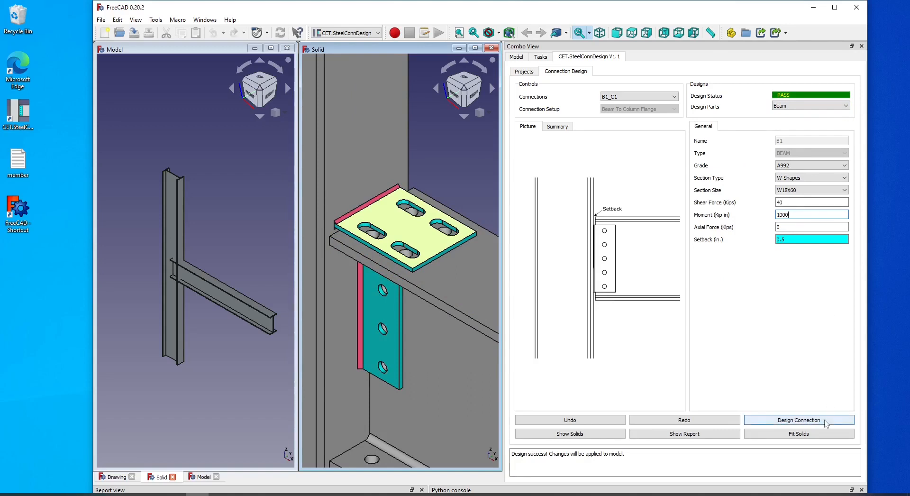
{"action": "scroll", "coordinate": [453, 292], "scroll_direction": "down", "scroll_amount": 5}
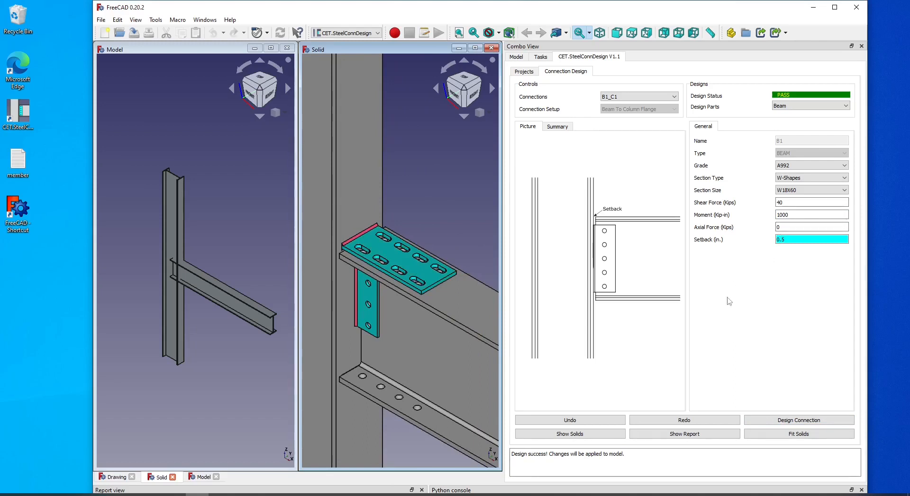
- Review the design summary's capacity checks for the beam web, web connection, beam flange and flange connection
{"action": "left_click", "coordinate": [796, 108]}
{"action": "left_click", "coordinate": [558, 127]}
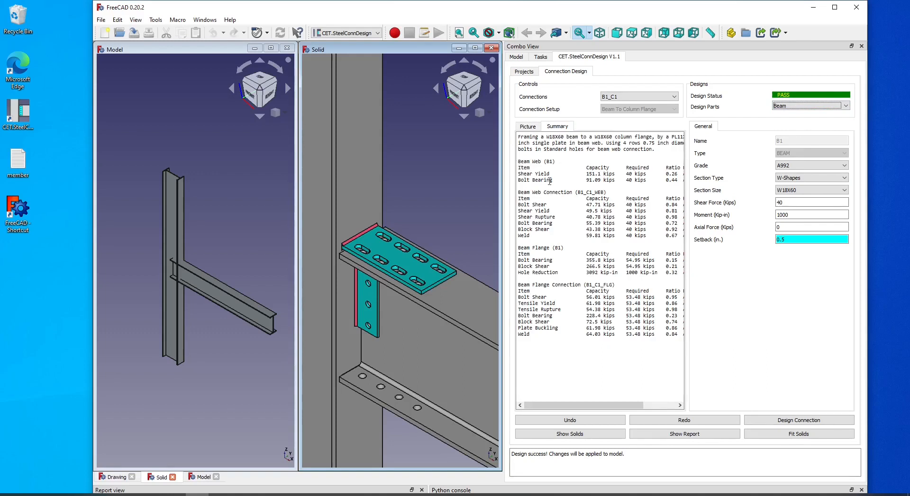
{"action": "left_click_drag", "start_coordinate": [618, 194], "coordinate": [505, 188]}
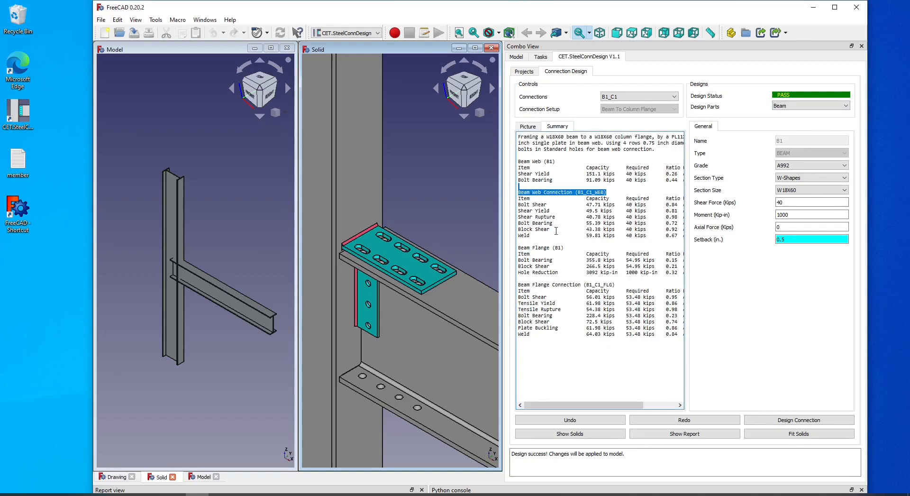
{"action": "left_click", "coordinate": [568, 250]}
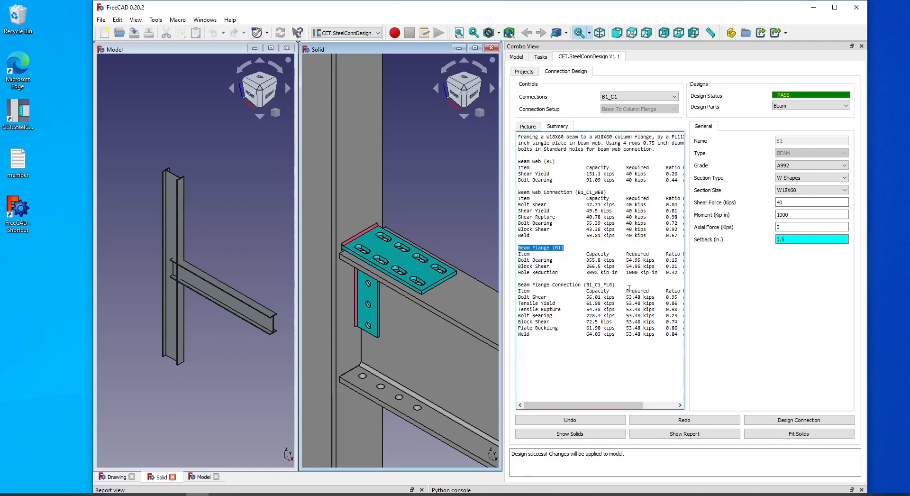
{"action": "left_click_drag", "start_coordinate": [626, 284], "coordinate": [523, 291]}
- Set beam B1's moment to 500 kip-in, redesign the connection and check the updated summary
{"action": "double_click", "coordinate": [799, 217]}
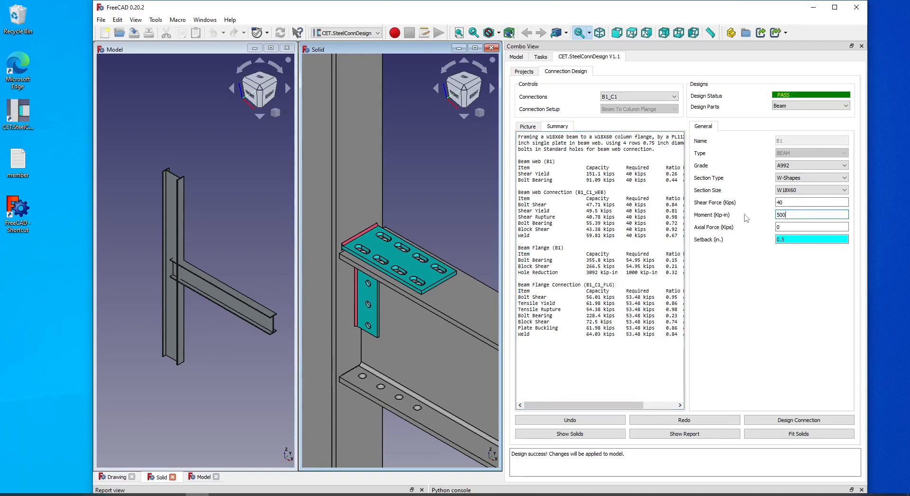
{"action": "left_click", "coordinate": [812, 420]}
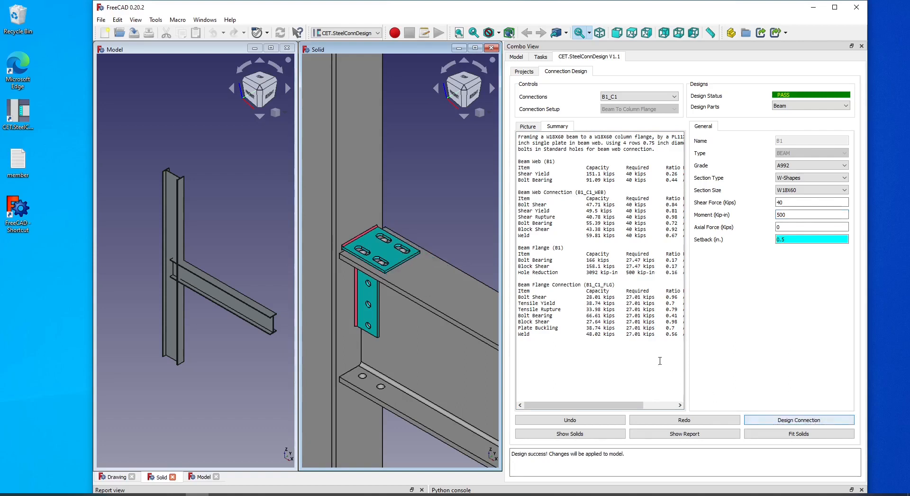
{"action": "mouse_move", "coordinate": [618, 405]}
{"action": "left_mouse_down"}
{"action": "mouse_move", "coordinate": [640, 409]}
{"action": "mouse_move", "coordinate": [604, 401]}
{"action": "left_mouse_up"}
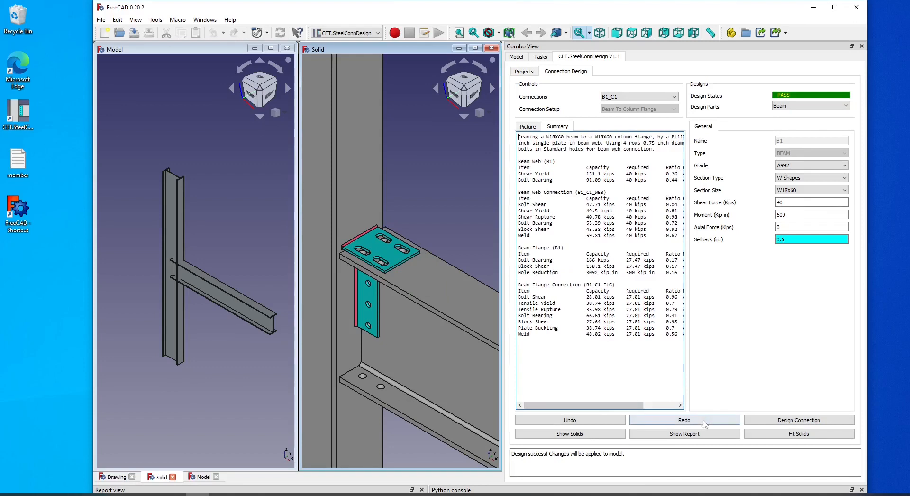
- Generate the B1_C1 design report and review its general information, result tables and detailed stress check calculations
{"action": "left_click", "coordinate": [705, 435]}
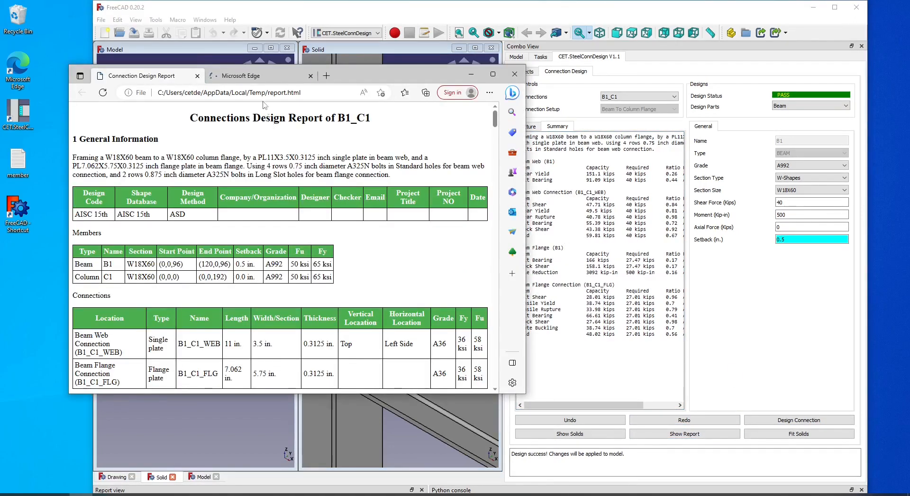
{"action": "scroll", "coordinate": [300, 176], "scroll_direction": "down", "scroll_amount": 4}
{"action": "scroll", "coordinate": [300, 176], "scroll_direction": "up", "scroll_amount": 4}
{"action": "scroll", "coordinate": [311, 188], "scroll_direction": "down", "scroll_amount": 8}
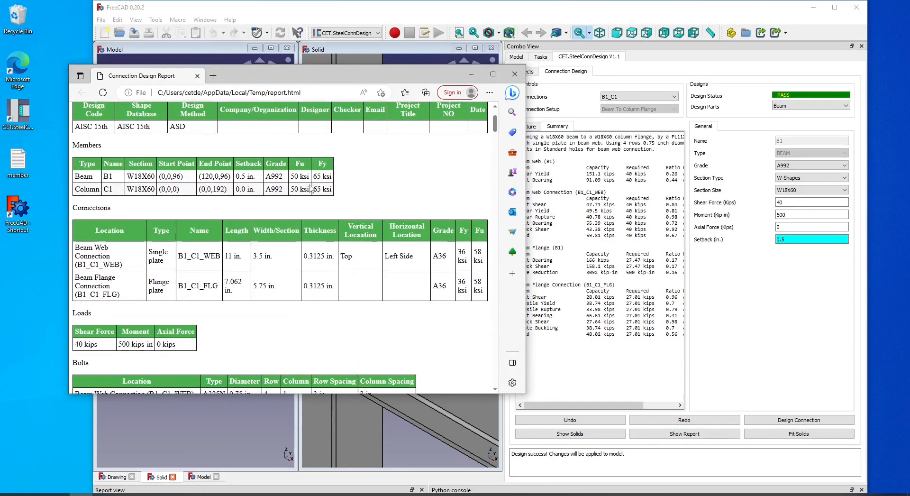
{"action": "scroll", "coordinate": [310, 189], "scroll_direction": "down", "scroll_amount": 6}
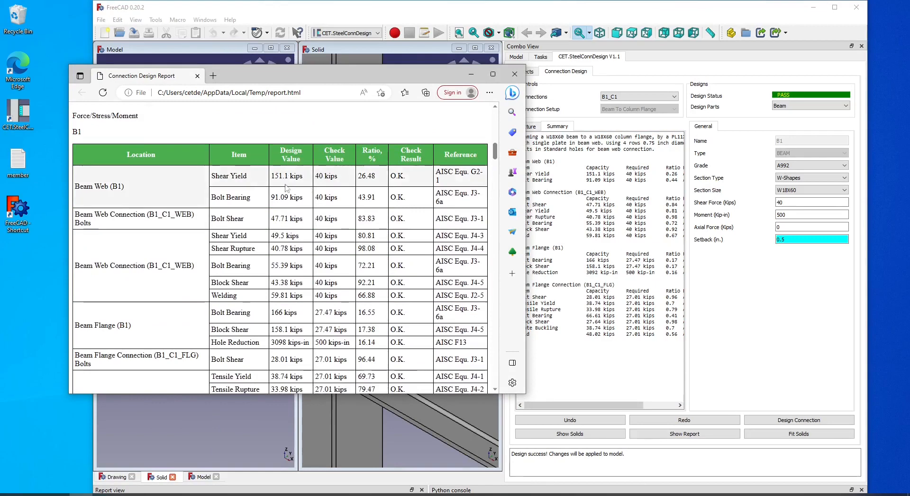
{"action": "scroll", "coordinate": [126, 183], "scroll_direction": "up", "scroll_amount": 2}
{"action": "scroll", "coordinate": [168, 287], "scroll_direction": "down", "scroll_amount": 3}
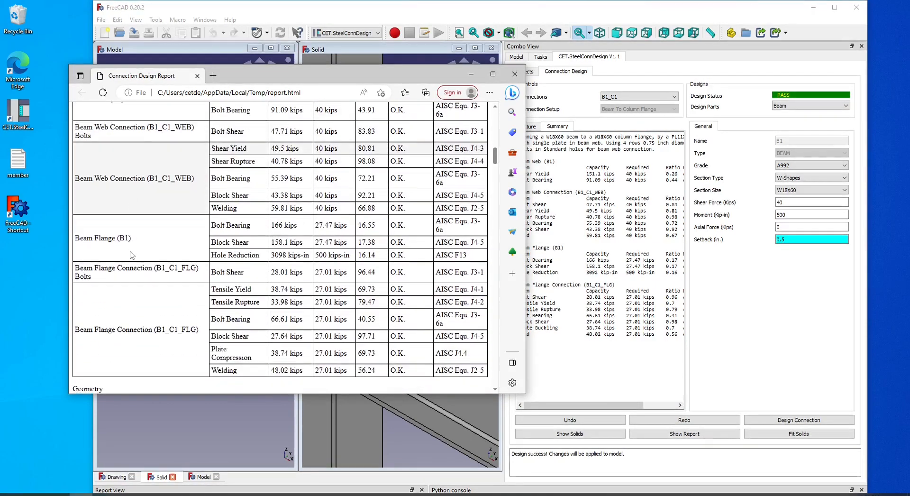
{"action": "scroll", "coordinate": [169, 287], "scroll_direction": "down", "scroll_amount": 10}
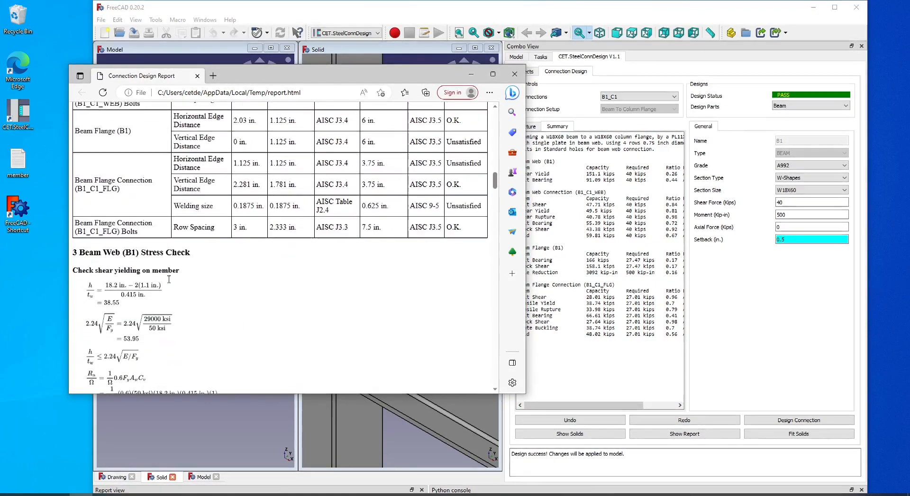
{"action": "scroll", "coordinate": [163, 278], "scroll_direction": "down", "scroll_amount": 15}
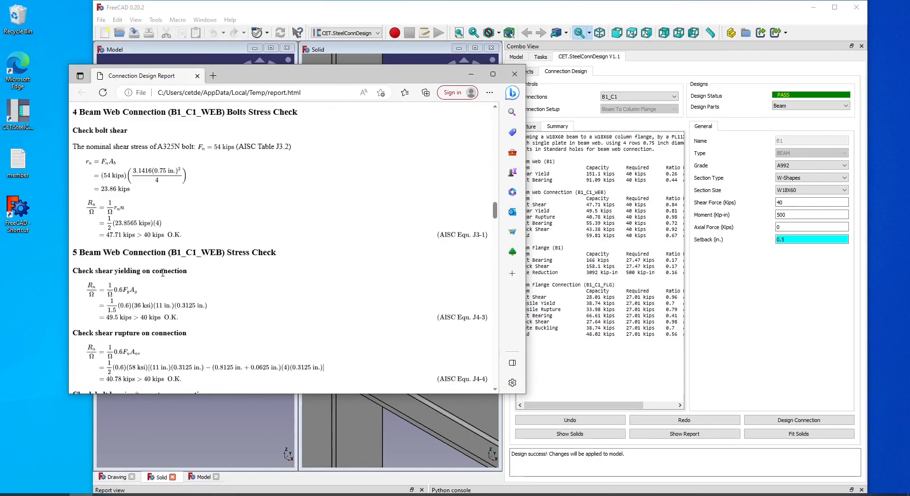
{"action": "scroll", "coordinate": [164, 275], "scroll_direction": "down", "scroll_amount": 15}
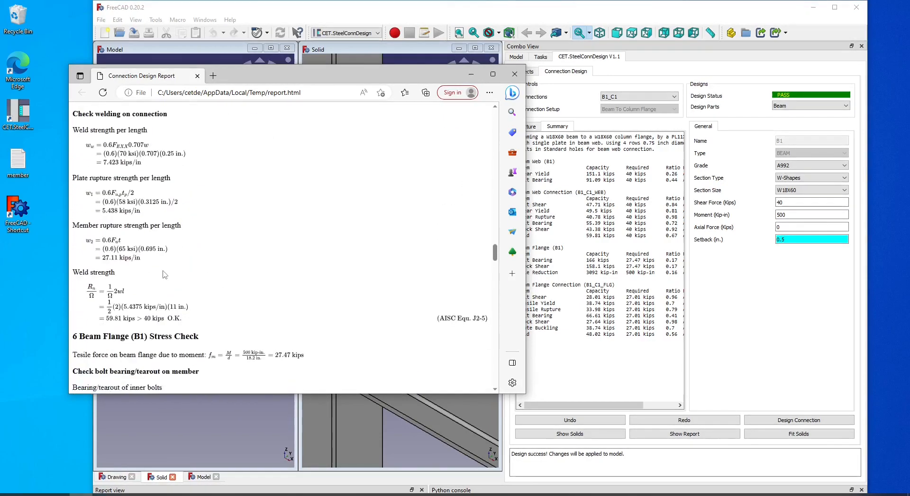
{"action": "scroll", "coordinate": [164, 270], "scroll_direction": "down", "scroll_amount": 15}
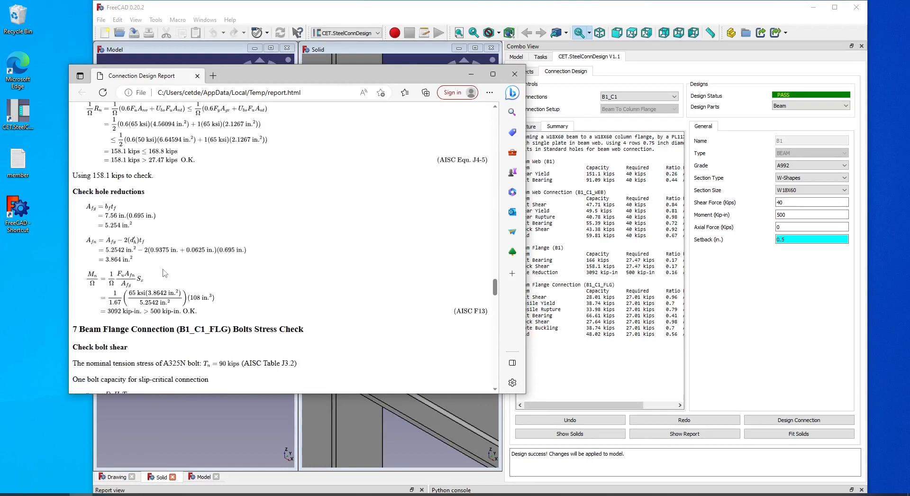
{"action": "scroll", "coordinate": [163, 272], "scroll_direction": "down", "scroll_amount": 12}
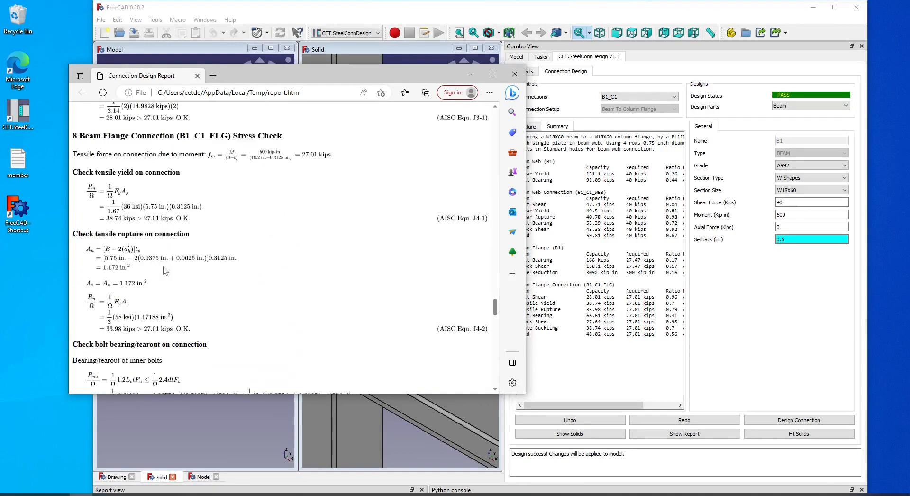
{"action": "left_click", "coordinate": [771, 350]}
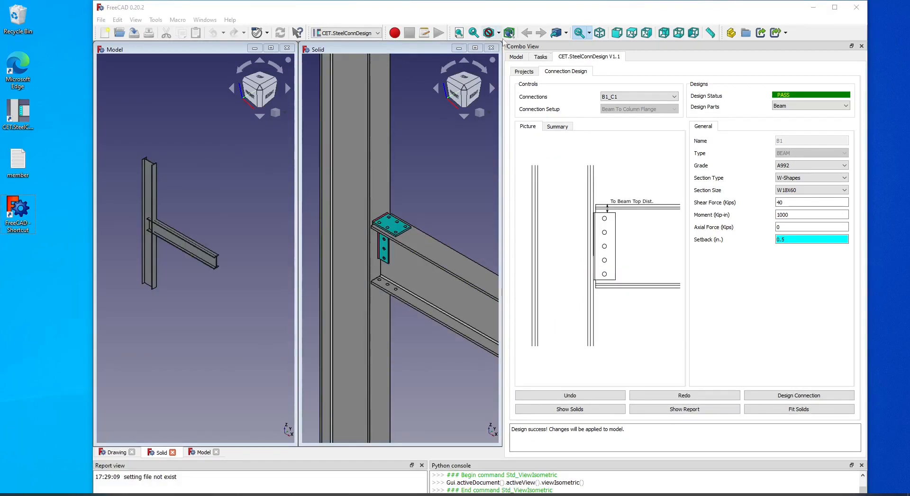
- Inspect the connection solid from the front and orient it to the top view
{"action": "left_click", "coordinate": [617, 32]}
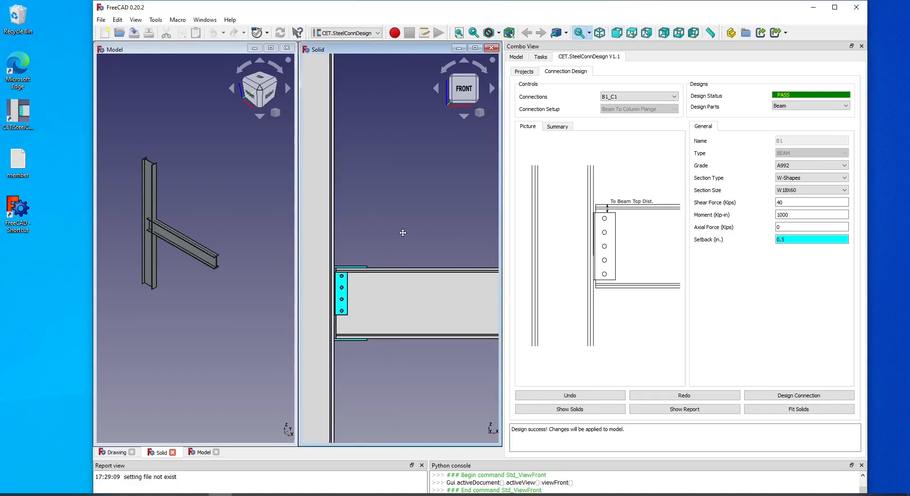
{"action": "middle_click_drag", "start_coordinate": [404, 233], "coordinate": [425, 218]}
{"action": "left_click", "coordinate": [632, 32]}
{"action": "middle_click_drag", "start_coordinate": [366, 223], "coordinate": [422, 249]}
- Switch to the TechDraw workbench and insert a default drawing page into the Solid1 document
{"action": "left_click", "coordinate": [344, 29]}
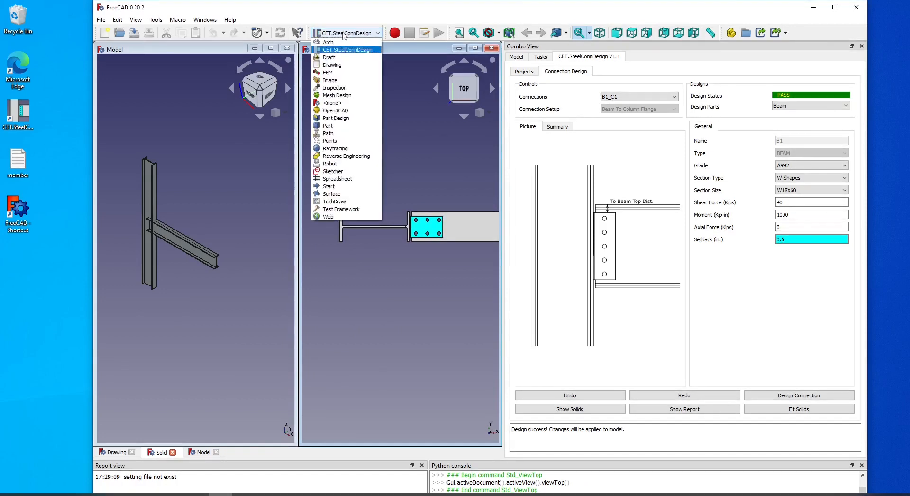
{"action": "left_click", "coordinate": [353, 201]}
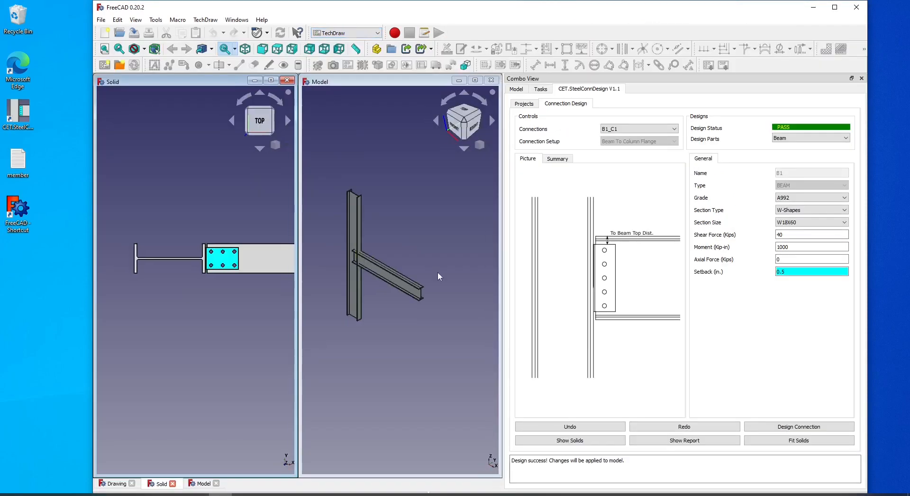
{"action": "left_click", "coordinate": [521, 89]}
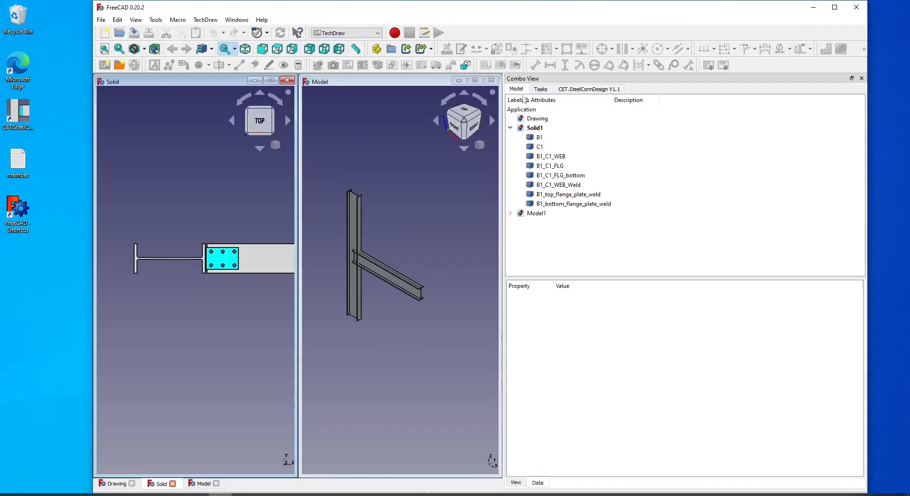
{"action": "left_click", "coordinate": [567, 166]}
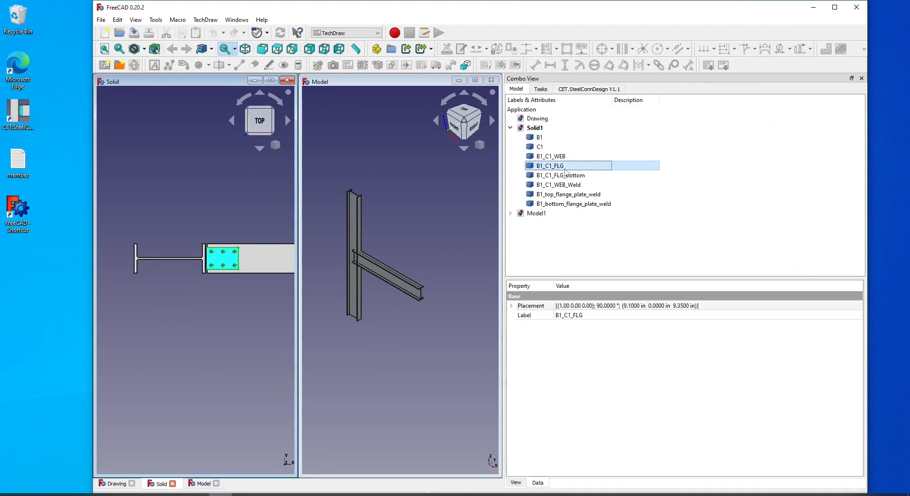
{"action": "left_click", "coordinate": [104, 66]}
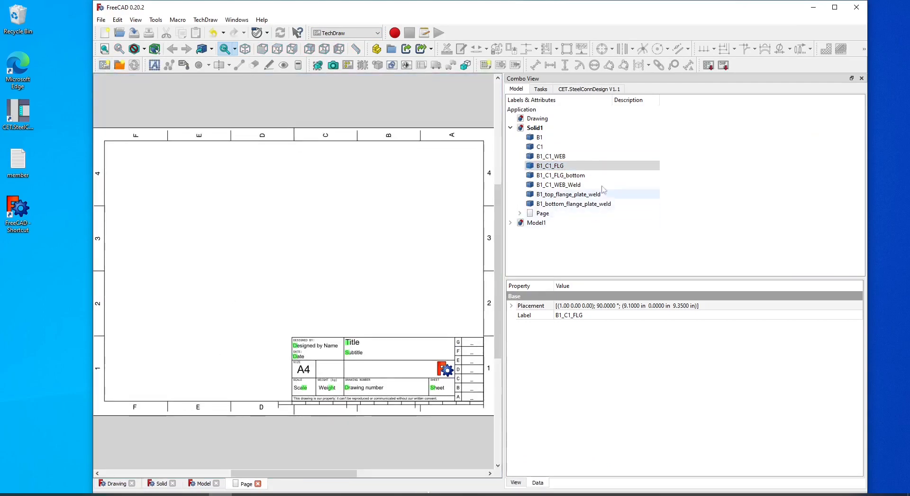
- Insert a view of the flange plate B1_C1_FLG on the drawing page and display the page
{"action": "left_click", "coordinate": [565, 166]}
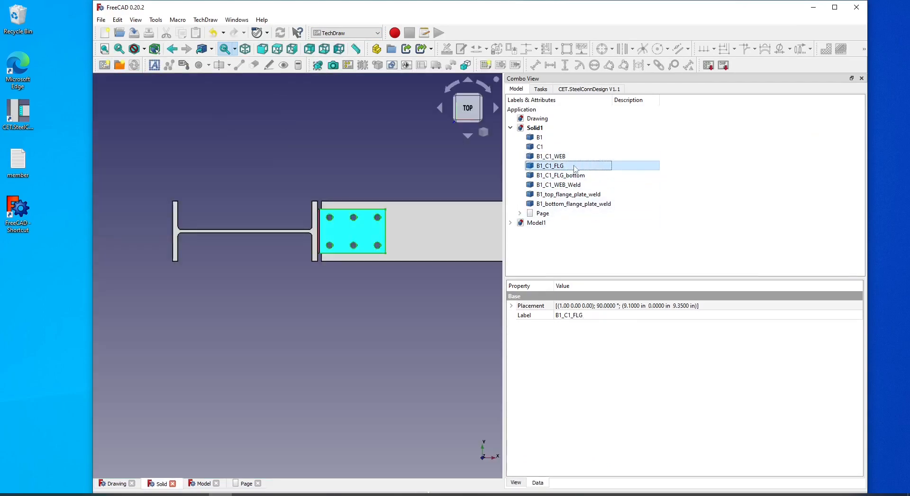
{"action": "left_click", "coordinate": [318, 66]}
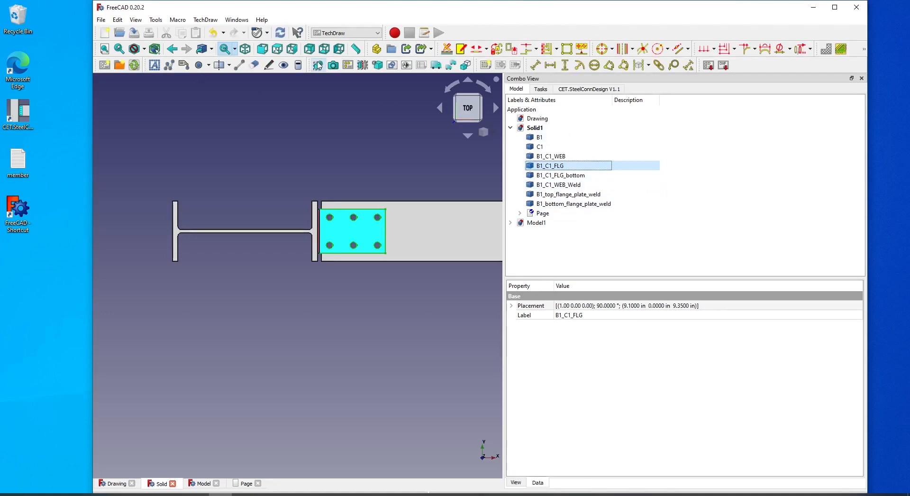
{"action": "left_click", "coordinate": [245, 484]}
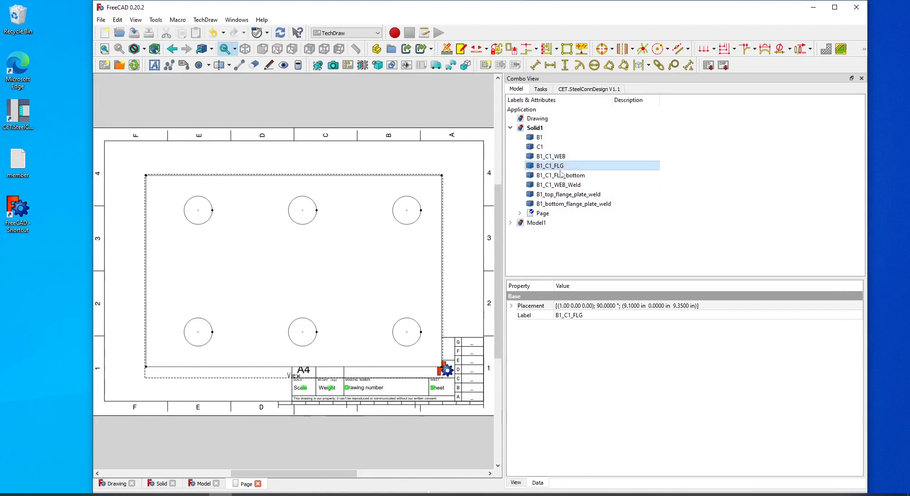
- Set the drawing page's scale to 0.2
{"action": "left_click", "coordinate": [527, 213]}
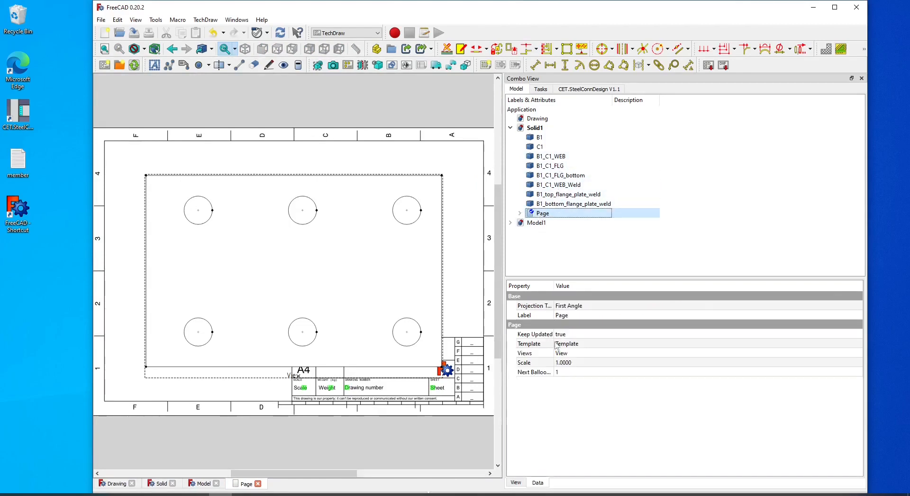
{"action": "left_click", "coordinate": [585, 364]}
{"action": "type", "text": "0"}
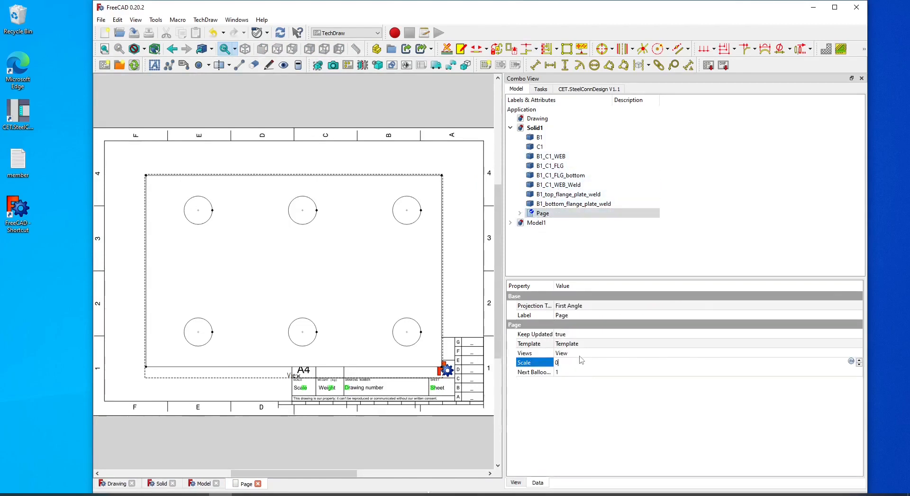
{"action": "type", "text": ".2"}
{"action": "key", "text": "Return"}
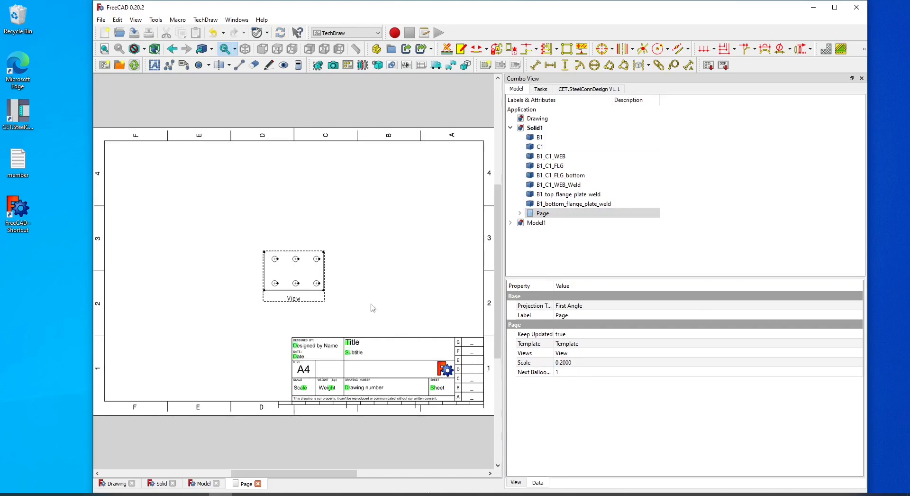
- Move the flange plate's plan view to the upper-left corner of the drawing sheet
{"action": "left_click", "coordinate": [311, 256]}
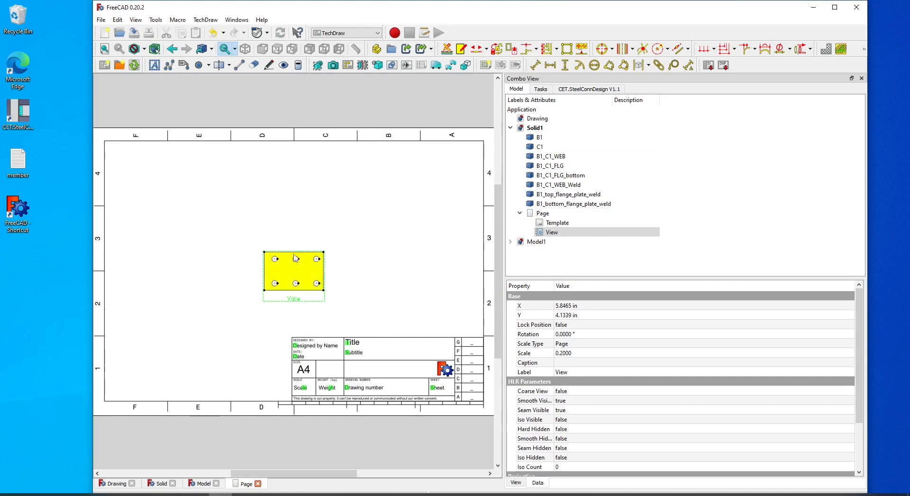
{"action": "mouse_move", "coordinate": [283, 253]}
{"action": "middle_mouse_down"}
{"action": "mouse_move", "coordinate": [245, 291]}
{"action": "mouse_move", "coordinate": [291, 259]}
{"action": "middle_mouse_up"}
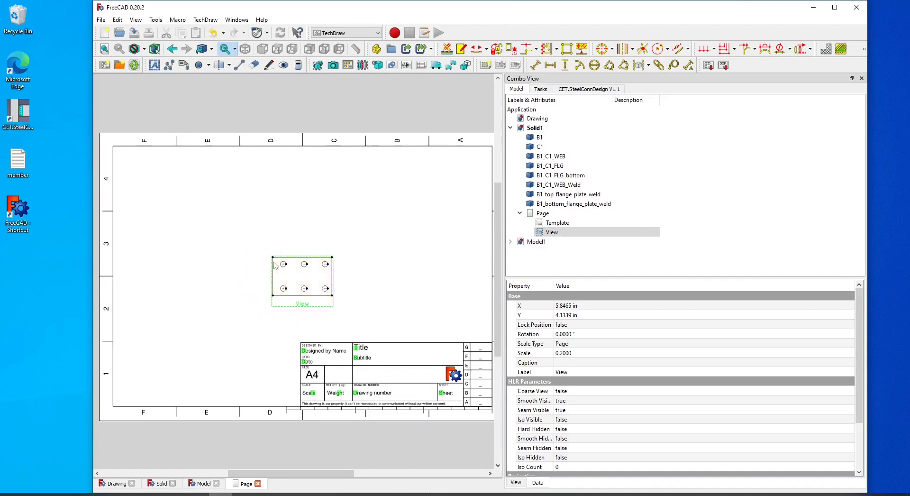
{"action": "left_click_drag", "start_coordinate": [274, 263], "coordinate": [161, 184]}
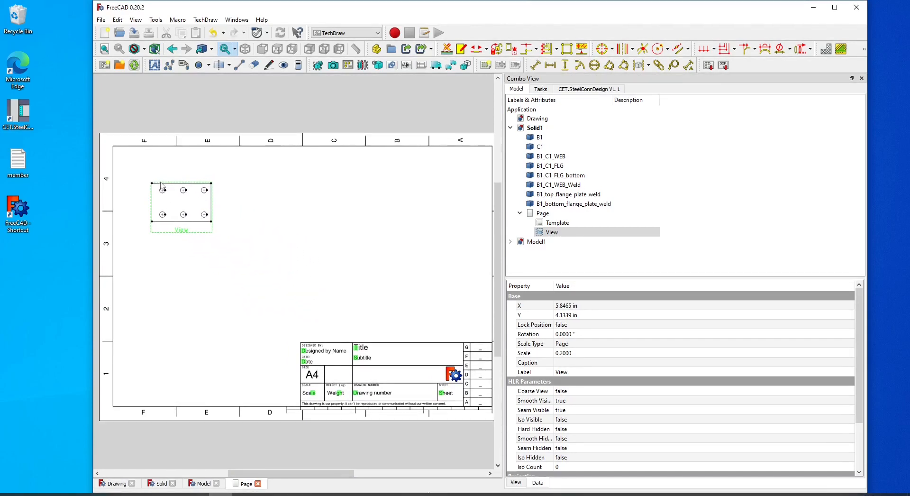
{"action": "left_click", "coordinate": [322, 227]}
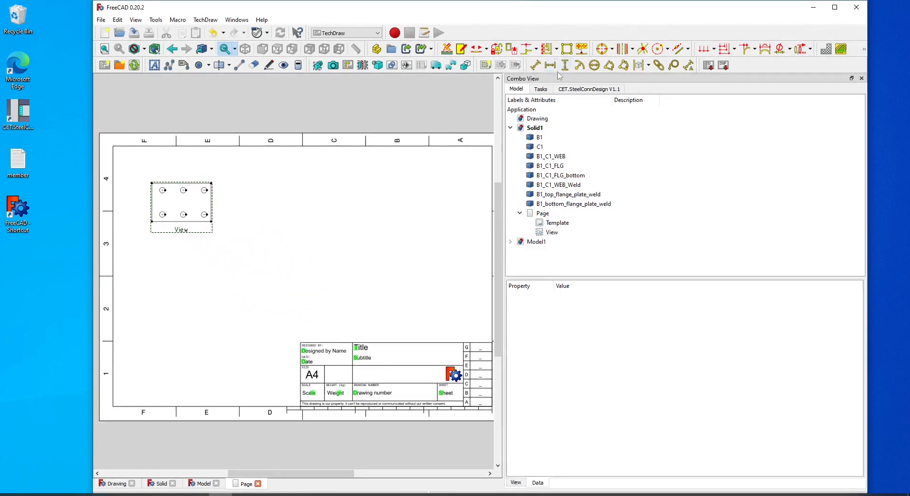
- Orient the connection solid to the front view and insert a front view of B1_C1_FLG on the drawing page
{"action": "left_click", "coordinate": [149, 488]}
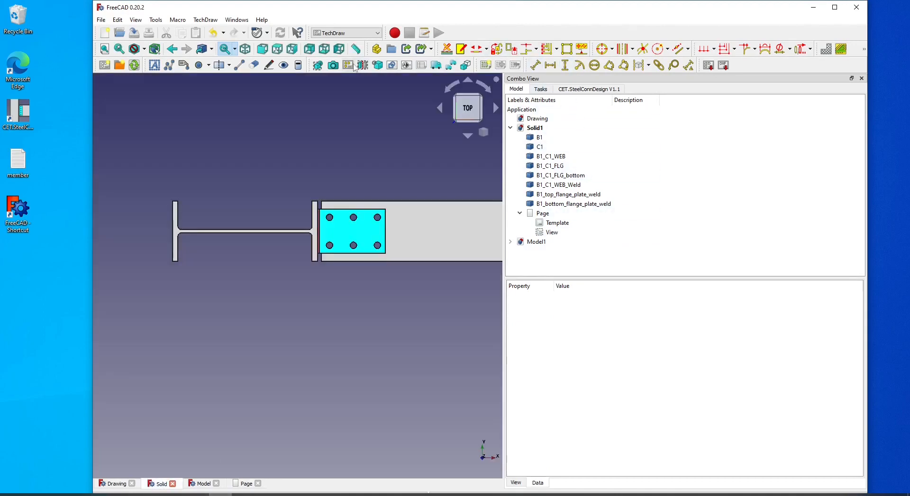
{"action": "left_click", "coordinate": [264, 50]}
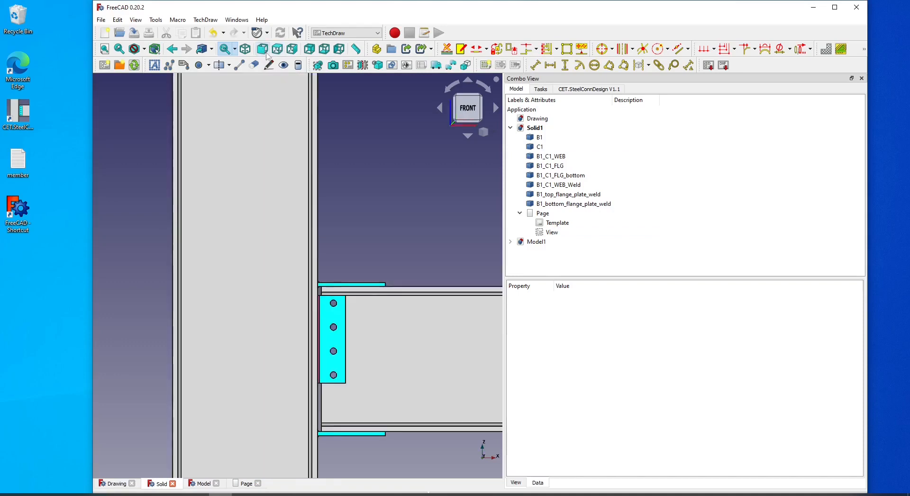
{"action": "left_click", "coordinate": [550, 166]}
{"action": "left_click", "coordinate": [320, 65]}
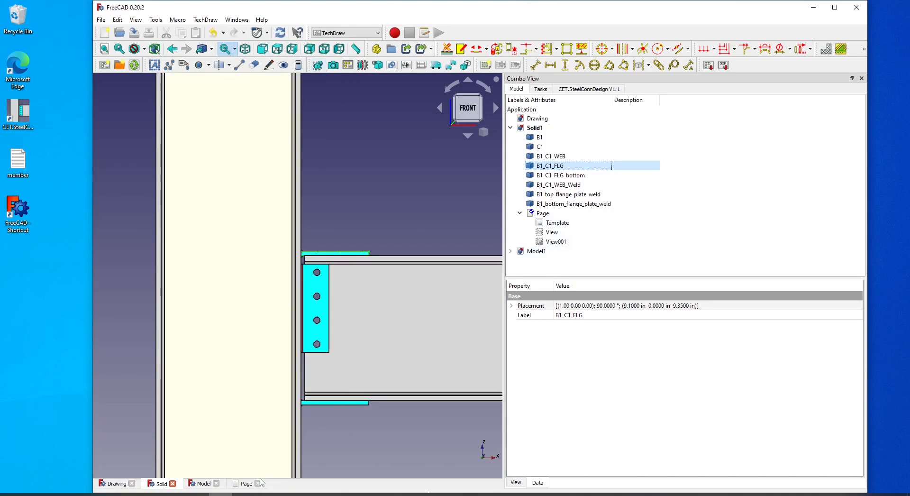
- Place the flange plate's front view beside the plan view, near the sheet's upper edge
{"action": "left_click", "coordinate": [248, 483]}
{"action": "left_click", "coordinate": [309, 276]}
{"action": "mouse_move", "coordinate": [309, 277]}
{"action": "left_mouse_down"}
{"action": "mouse_move", "coordinate": [302, 188]}
{"action": "mouse_move", "coordinate": [288, 185]}
{"action": "mouse_move", "coordinate": [302, 185]}
{"action": "left_mouse_up"}
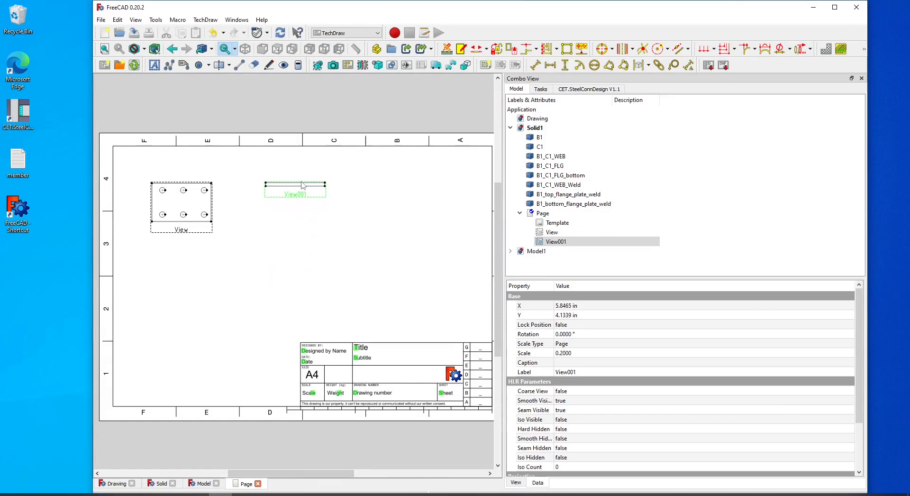
{"action": "left_click", "coordinate": [413, 244]}
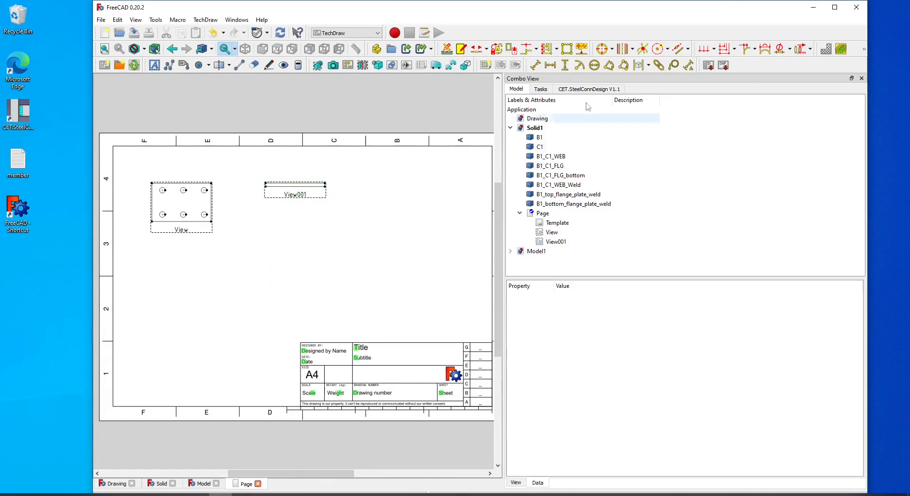
- Add vertical and horizontal overall dimensions to the plate's plan view and place them outside its outline
{"action": "left_click", "coordinate": [212, 226]}
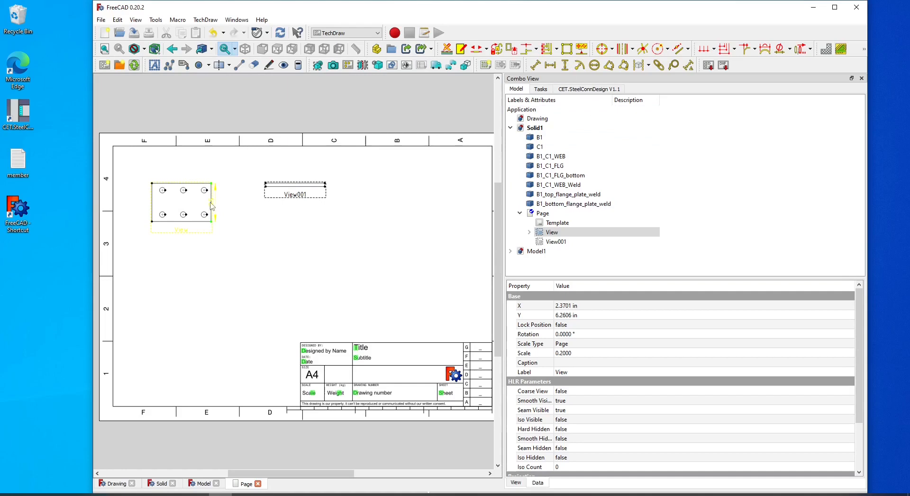
{"action": "left_click_drag", "start_coordinate": [213, 203], "coordinate": [222, 204]}
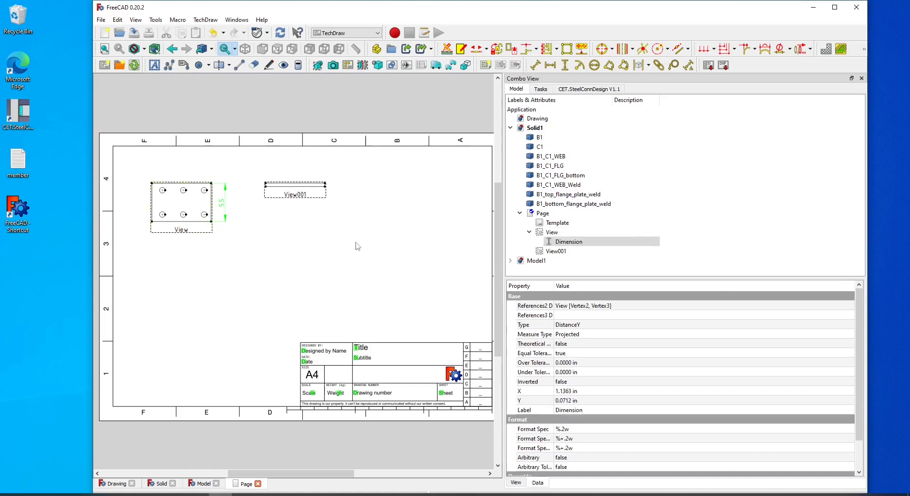
{"action": "left_click", "coordinate": [152, 190]}
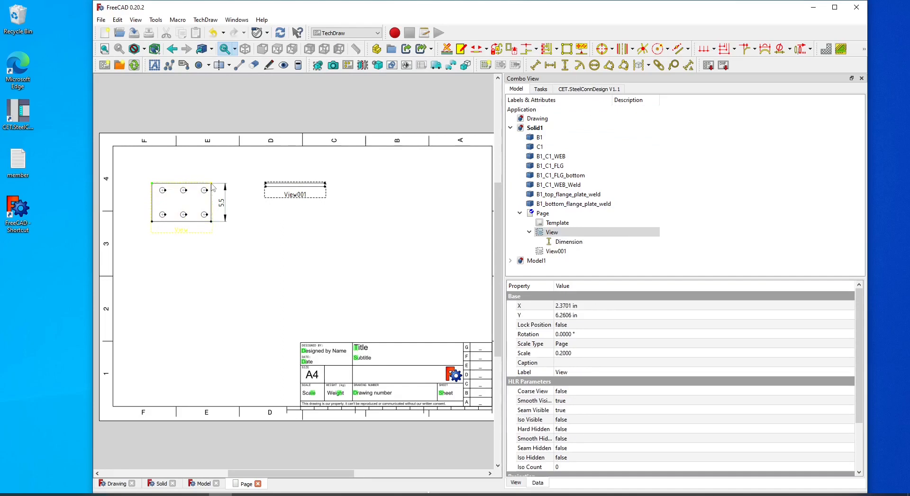
{"action": "left_click", "coordinate": [551, 65]}
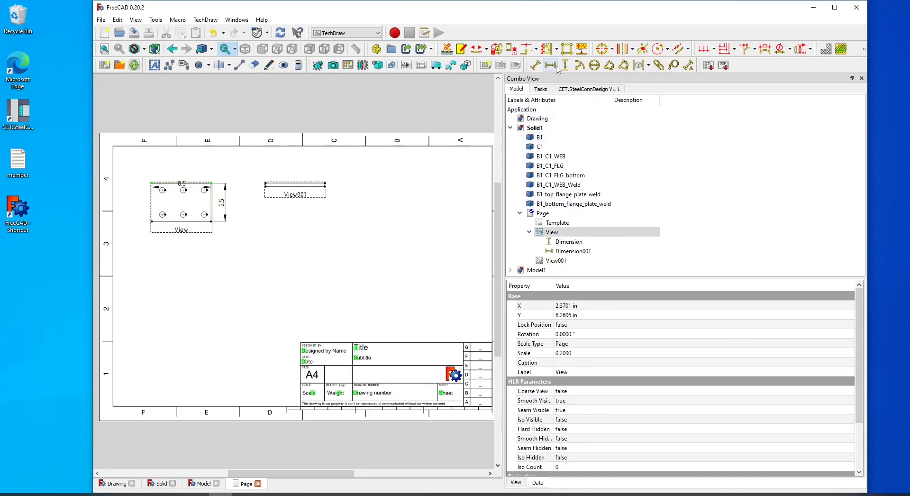
{"action": "left_click", "coordinate": [181, 183]}
{"action": "left_click_drag", "start_coordinate": [181, 183], "coordinate": [182, 167]}
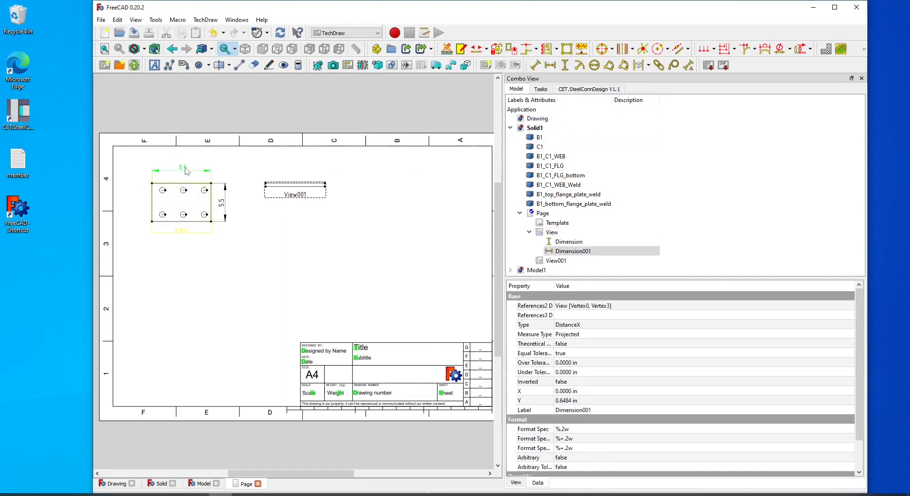
{"action": "left_click", "coordinate": [360, 200]}
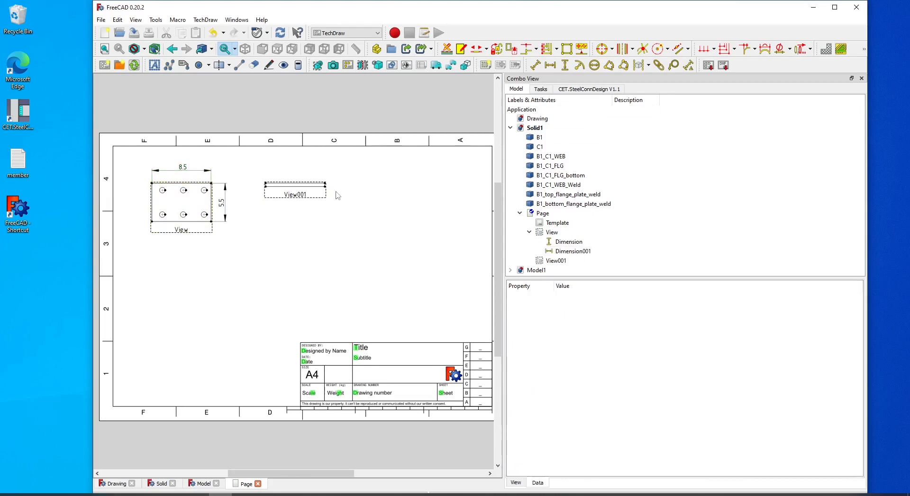
- Dimension the plate's thickness in the front view and place the dimension beside the plate's end
{"action": "left_click", "coordinate": [326, 190]}
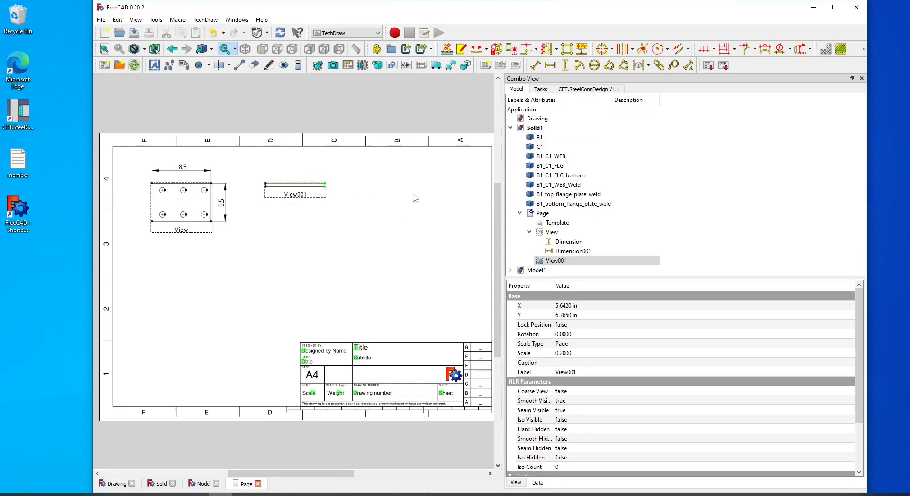
{"action": "left_click", "coordinate": [566, 66]}
{"action": "left_click_drag", "start_coordinate": [329, 181], "coordinate": [346, 188]}
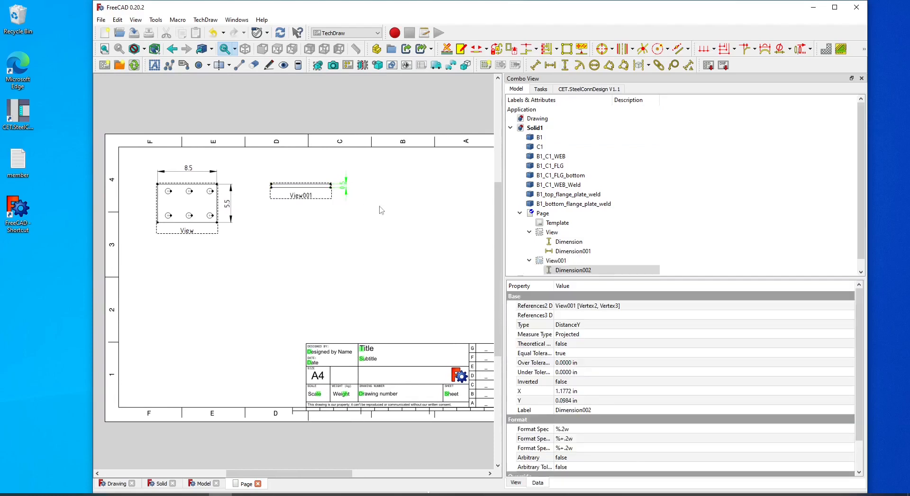
{"action": "left_click", "coordinate": [380, 206]}
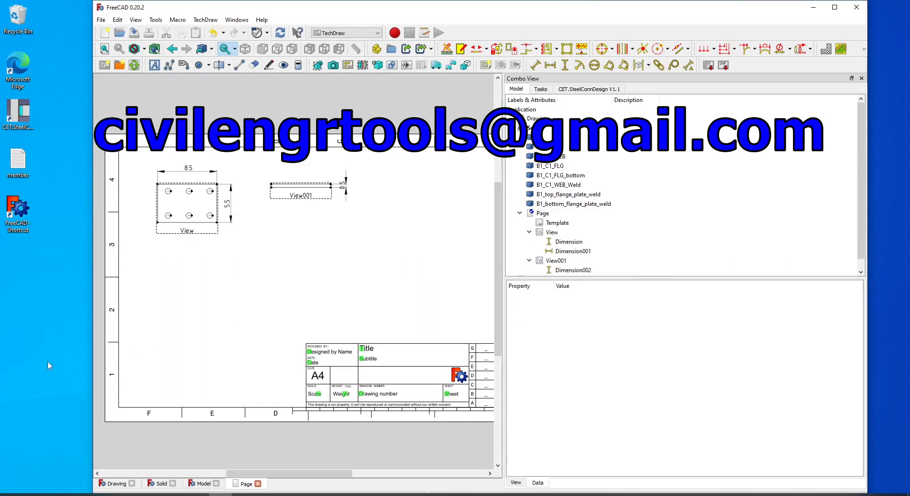
{"action": "left_click", "coordinate": [205, 20]}
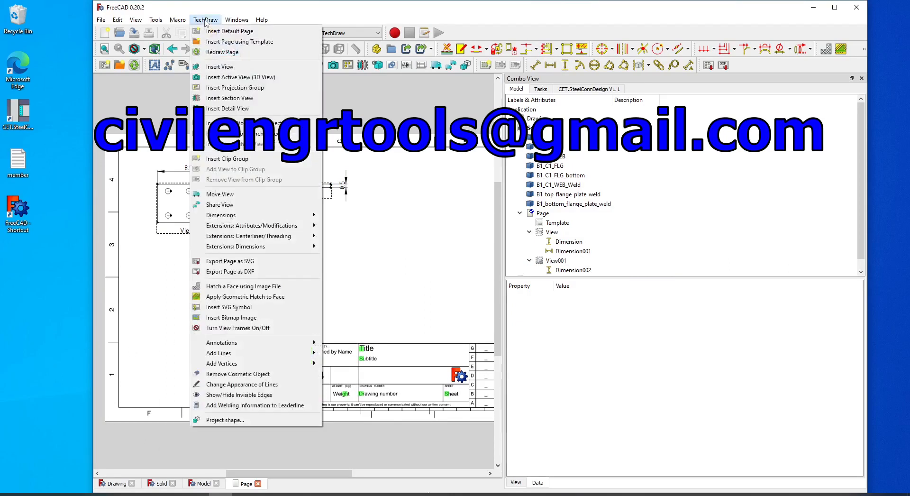